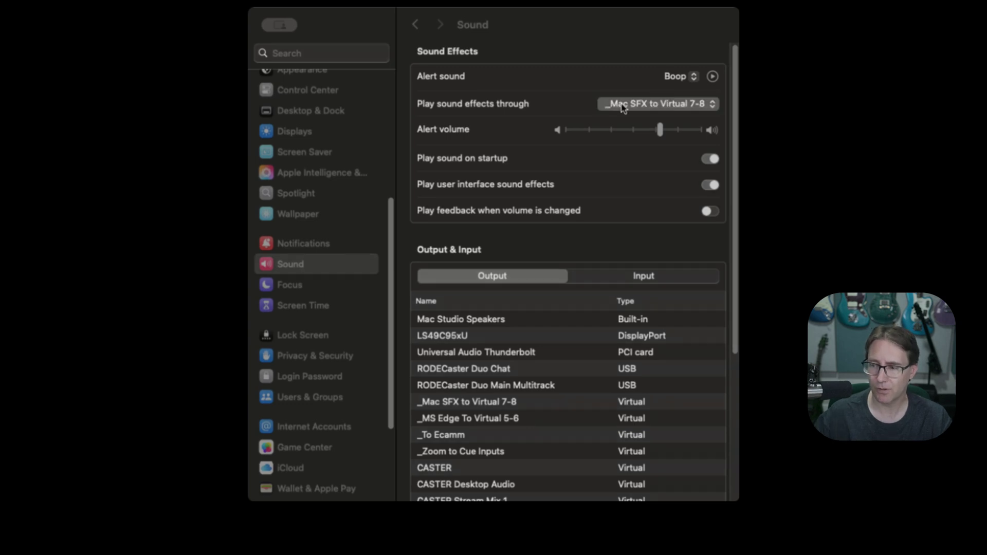
Set the Mac's sound output to RODECaster Duo Main Multitrack, then view the input devices list.
{"action": "left_click", "coordinate": [594, 51]}
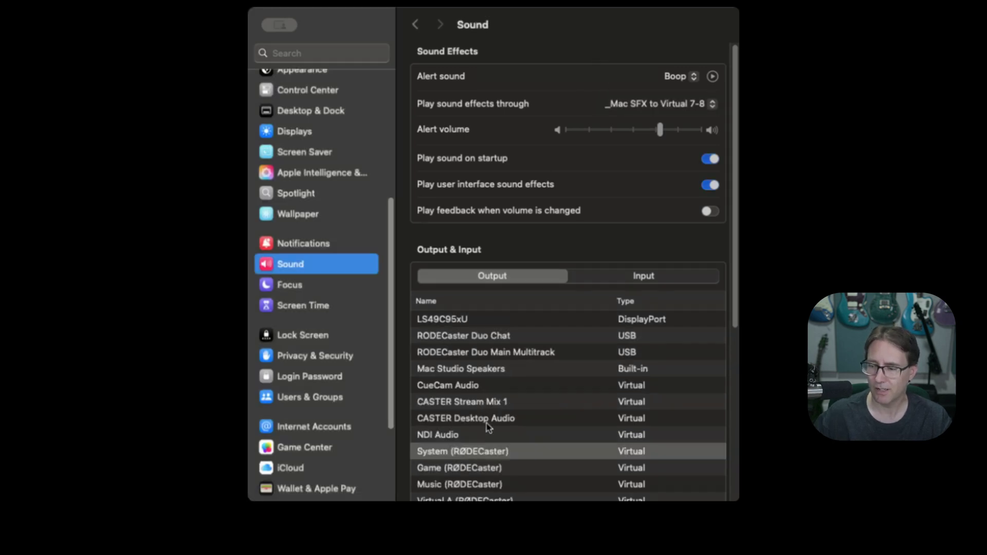
{"action": "scroll", "coordinate": [480, 441], "scroll_direction": "down", "scroll_amount": 5}
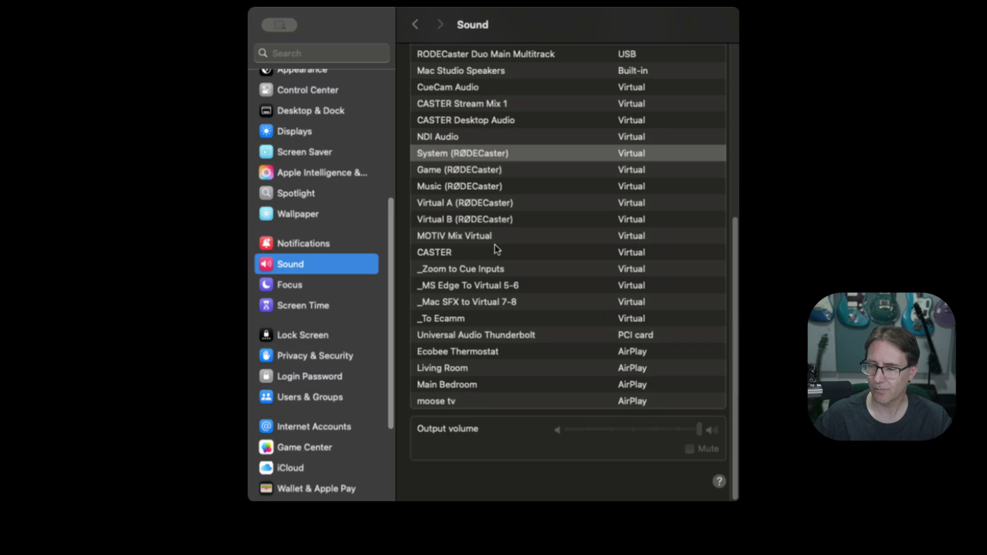
{"action": "scroll", "coordinate": [496, 249], "scroll_direction": "up", "scroll_amount": 4}
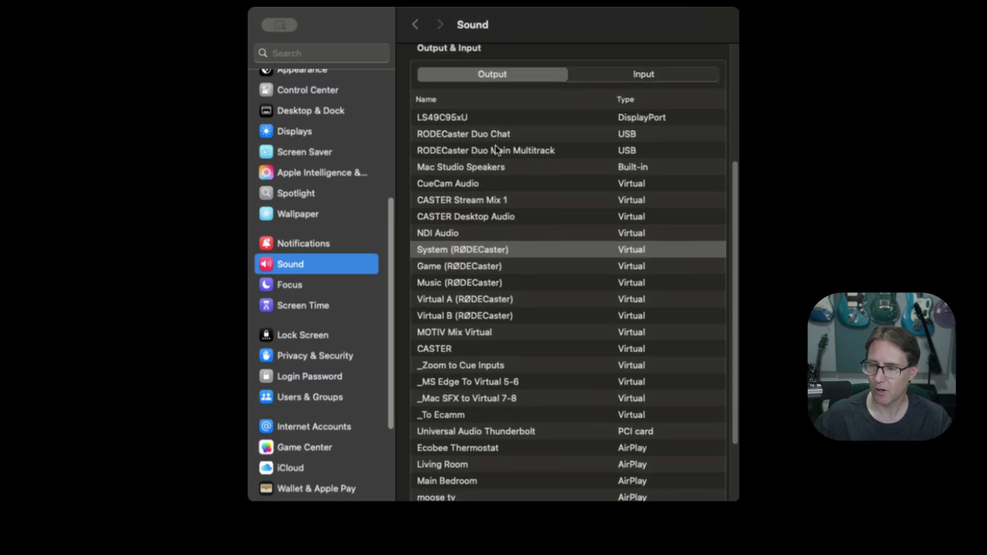
{"action": "left_click", "coordinate": [496, 153]}
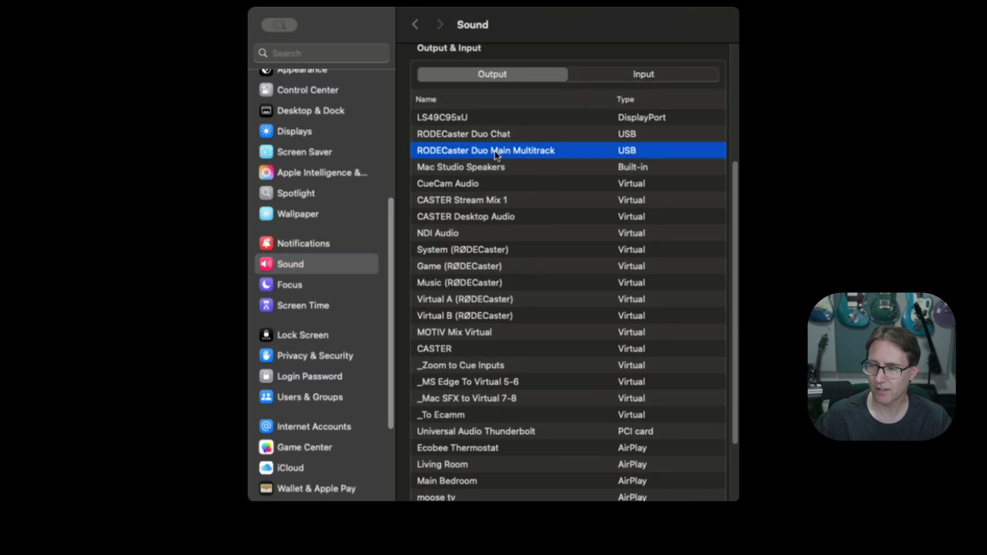
{"action": "left_click", "coordinate": [640, 77]}
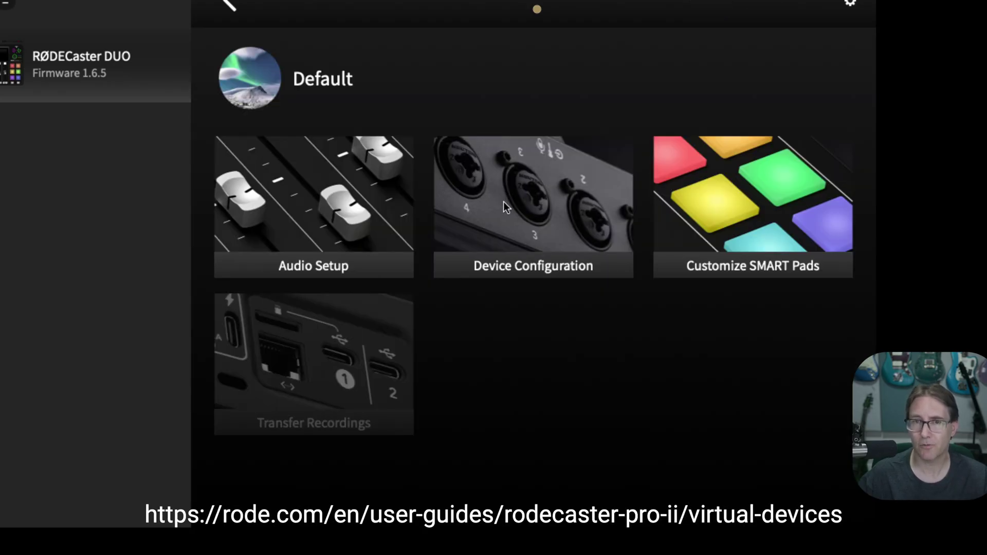
Bring up the Output > Multitrack page of the RØDECaster Duo's Device Configuration.
{"action": "left_click", "coordinate": [504, 201]}
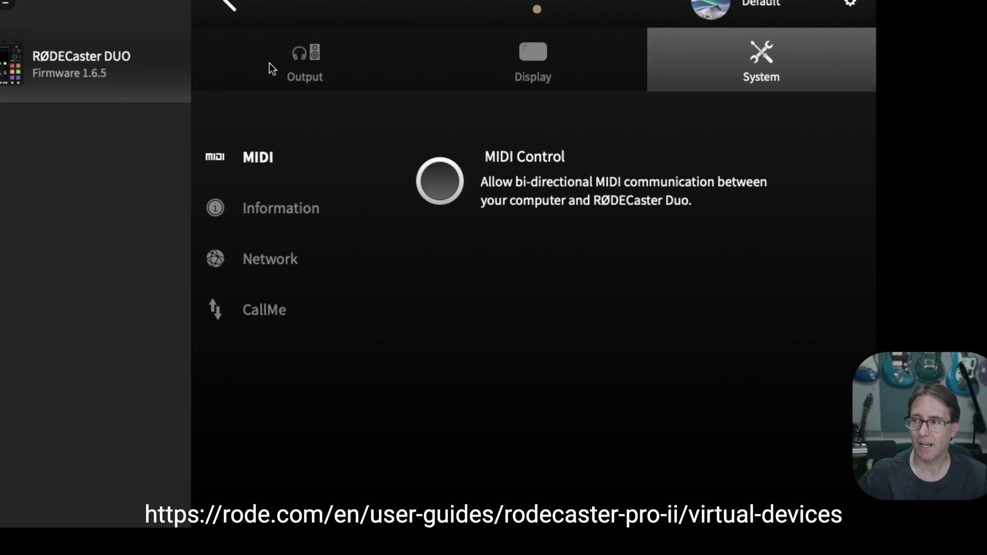
{"action": "left_click", "coordinate": [304, 52]}
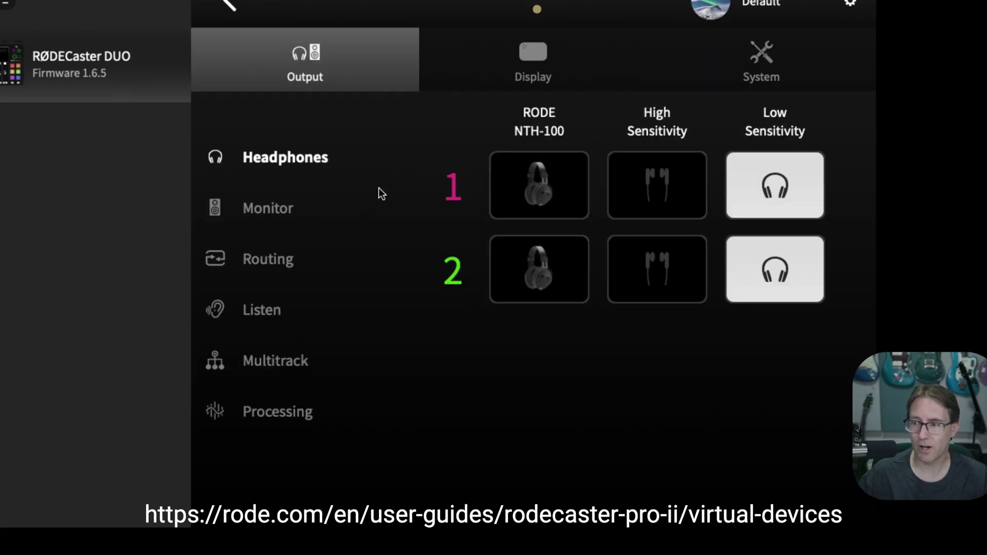
{"action": "left_click", "coordinate": [285, 366]}
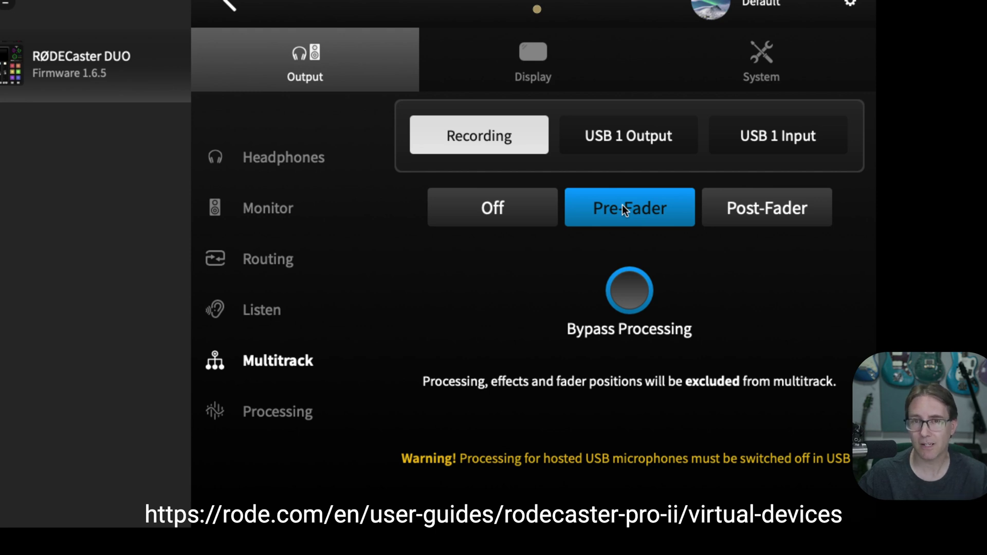
Review the USB 1 Output and USB 1 Input multitrack modes, with USB 1 Input on Expanded.
{"action": "left_click", "coordinate": [647, 137]}
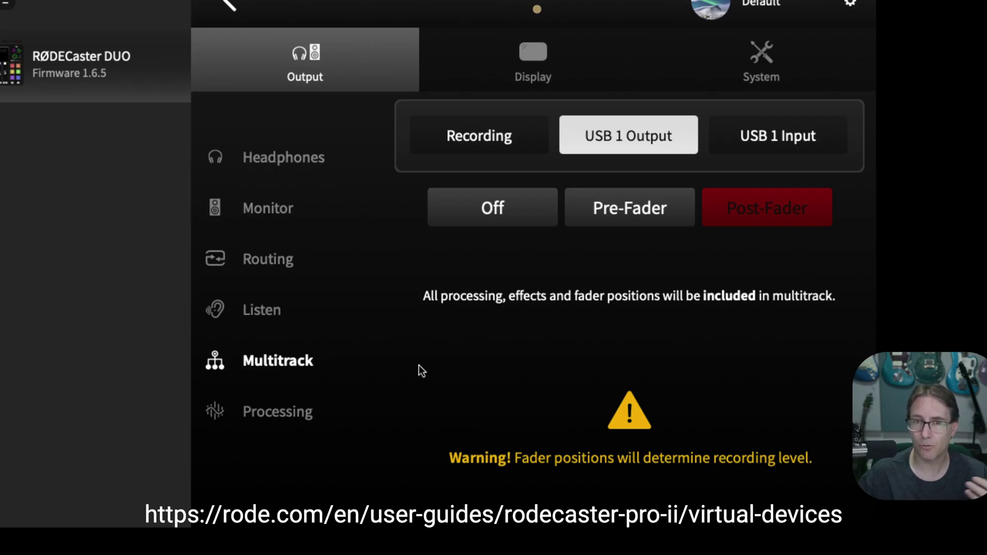
{"action": "left_click", "coordinate": [796, 141]}
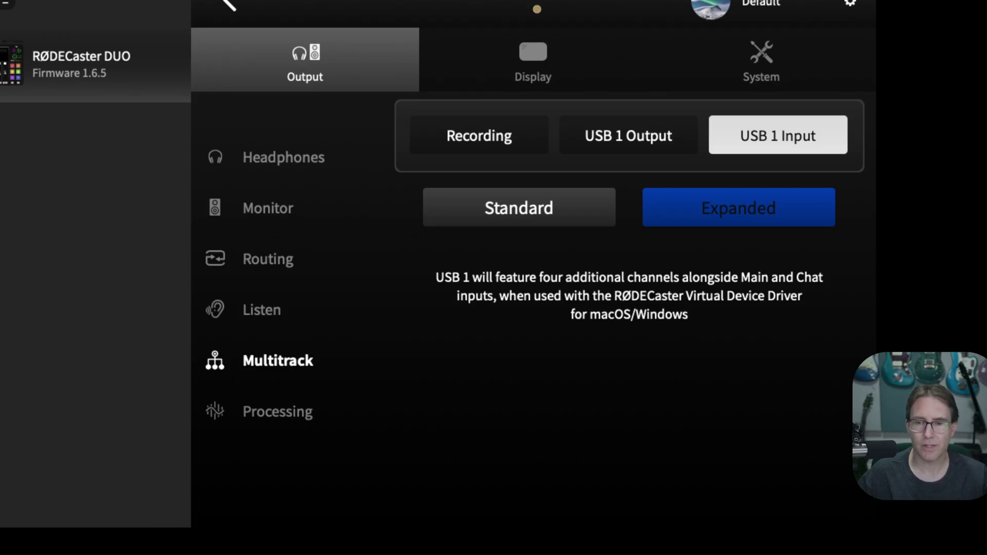
{"action": "left_click", "coordinate": [258, 263]}
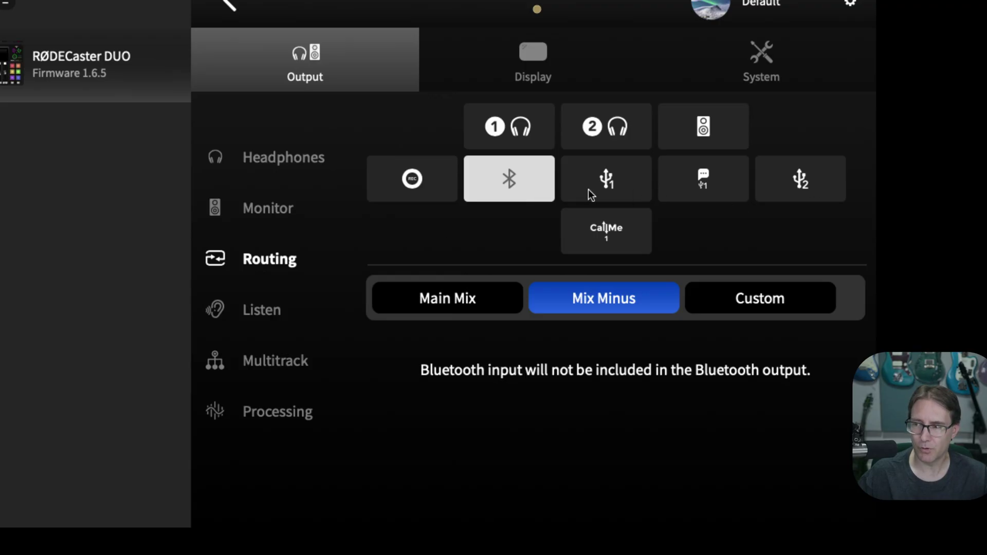
Check the Mix Minus routing for the USB 1, Chat, USB 2 and CallMe outputs.
{"action": "left_click", "coordinate": [606, 181]}
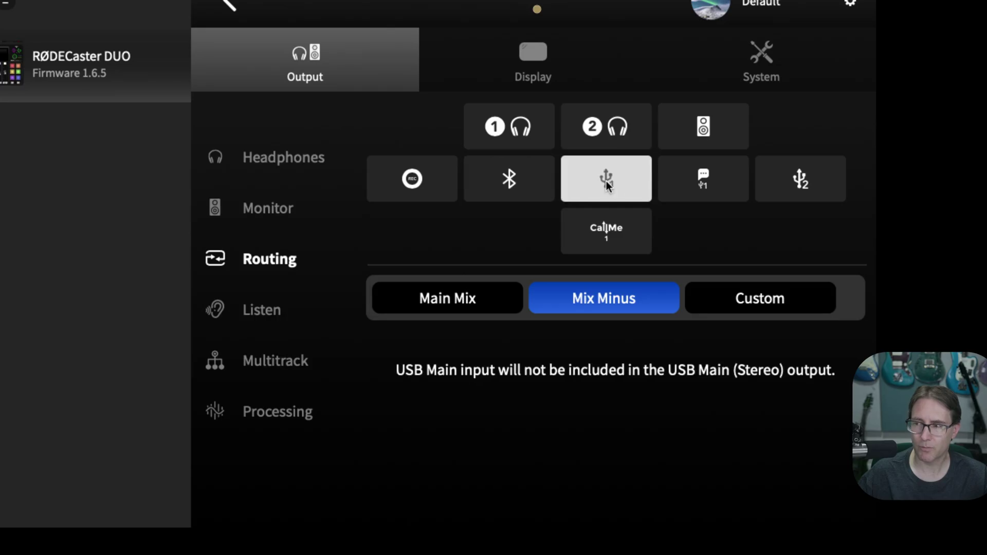
{"action": "left_click", "coordinate": [697, 177]}
{"action": "left_click", "coordinate": [816, 177]}
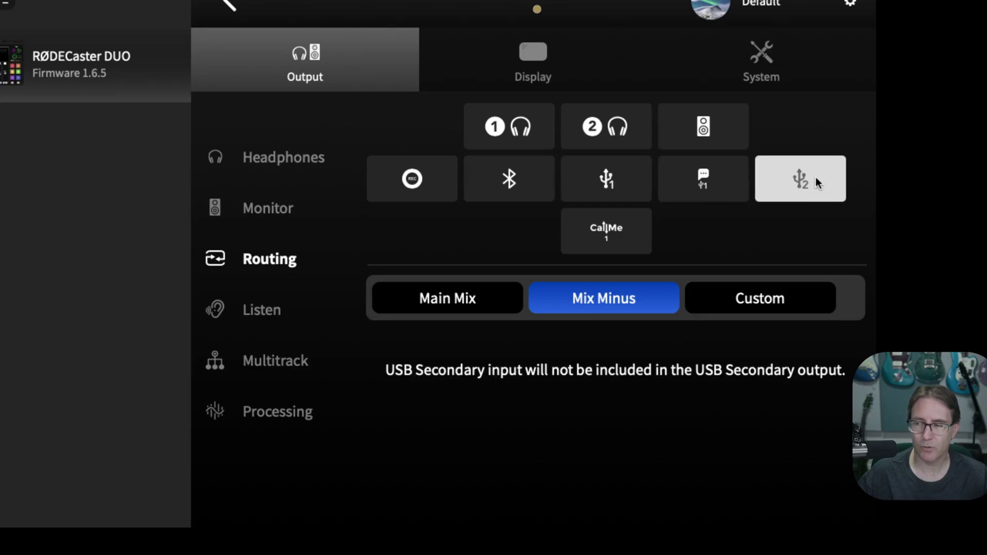
{"action": "left_click", "coordinate": [603, 242]}
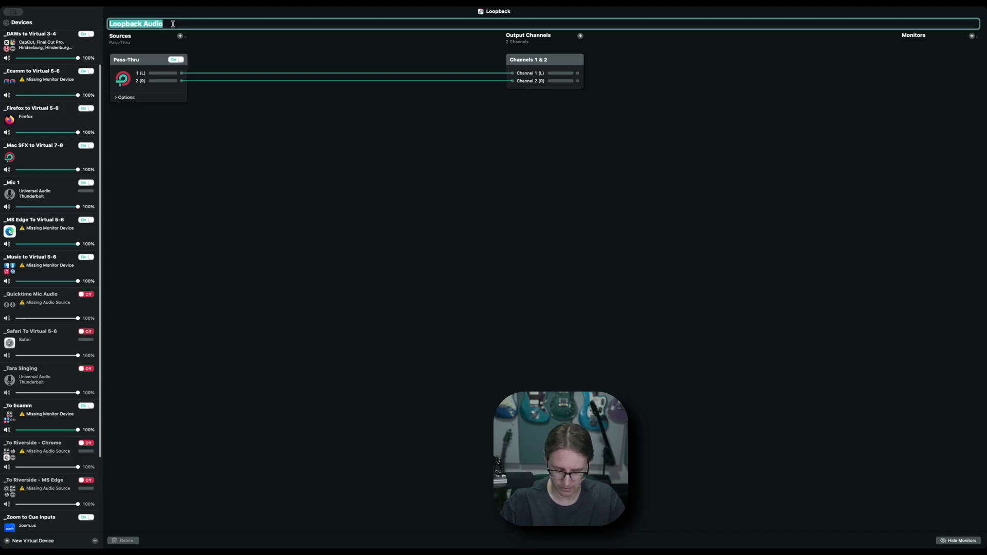
Name the device 'Route Audio To Rodecaster Game Channel' and turn its Pass-Thru source off.
{"action": "type", "text": "Route Audio To Rodecaster Game Channel"}
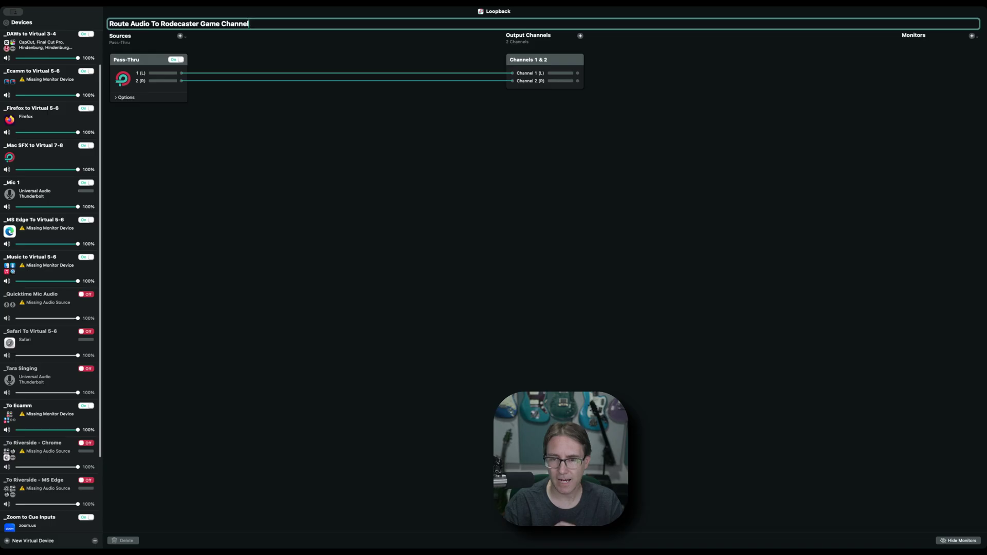
{"action": "left_click", "coordinate": [175, 60]}
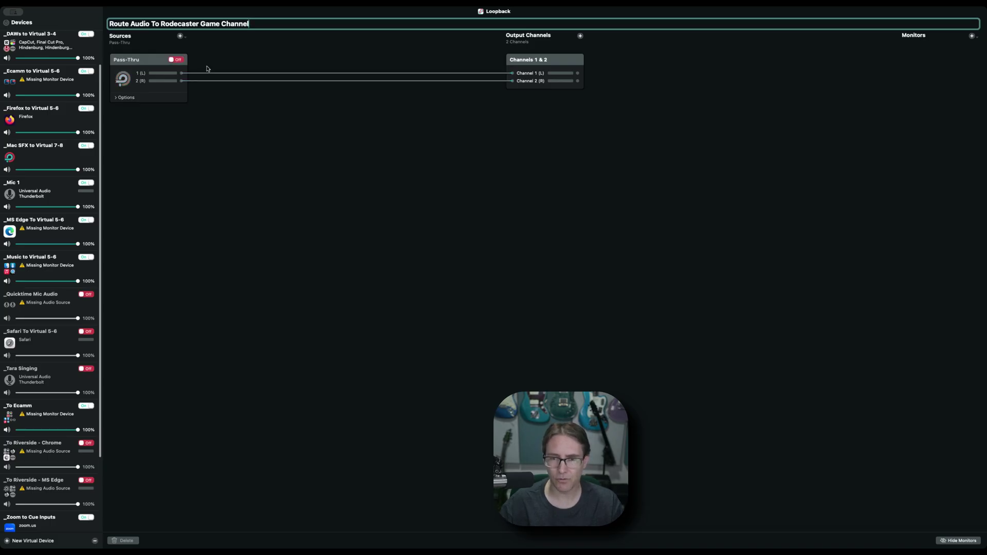
Bring up the Audio Devices list for adding a monitor, reopening it after dismissing it once.
{"action": "left_click", "coordinate": [972, 37]}
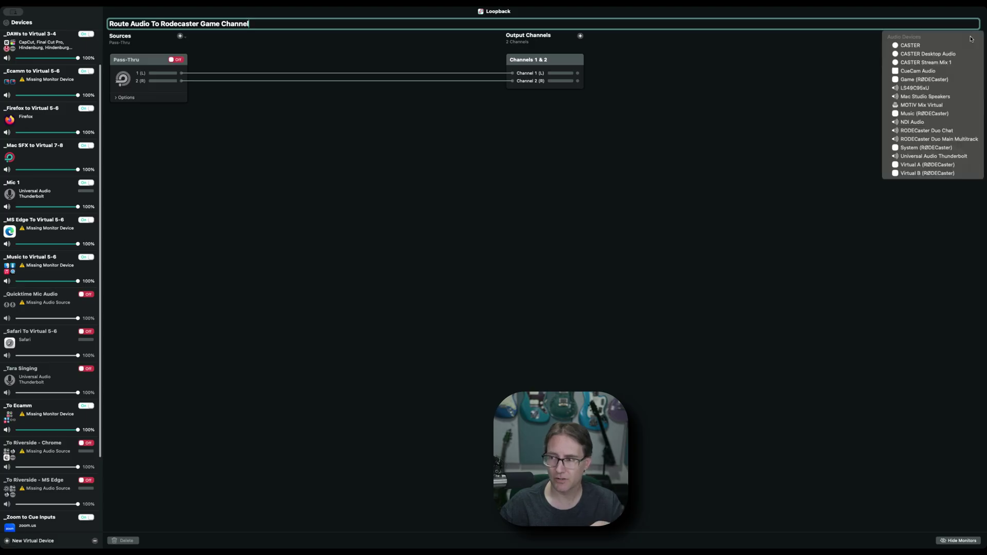
{"action": "left_click", "coordinate": [792, 140]}
{"action": "left_click", "coordinate": [971, 36]}
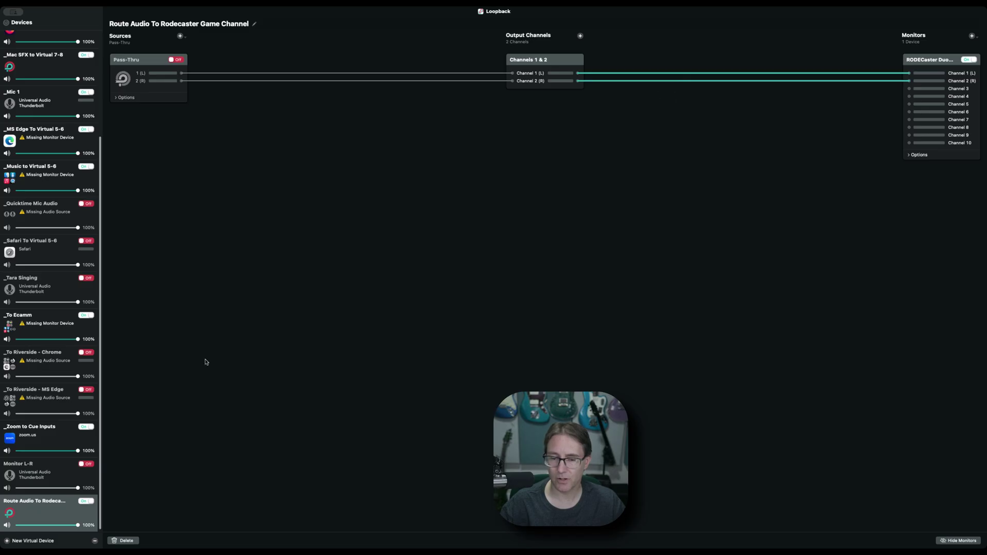
Delete the wires from Channels 1 & 2 into the RODECaster monitor's Channels 1 and 2.
{"action": "left_click", "coordinate": [124, 540]}
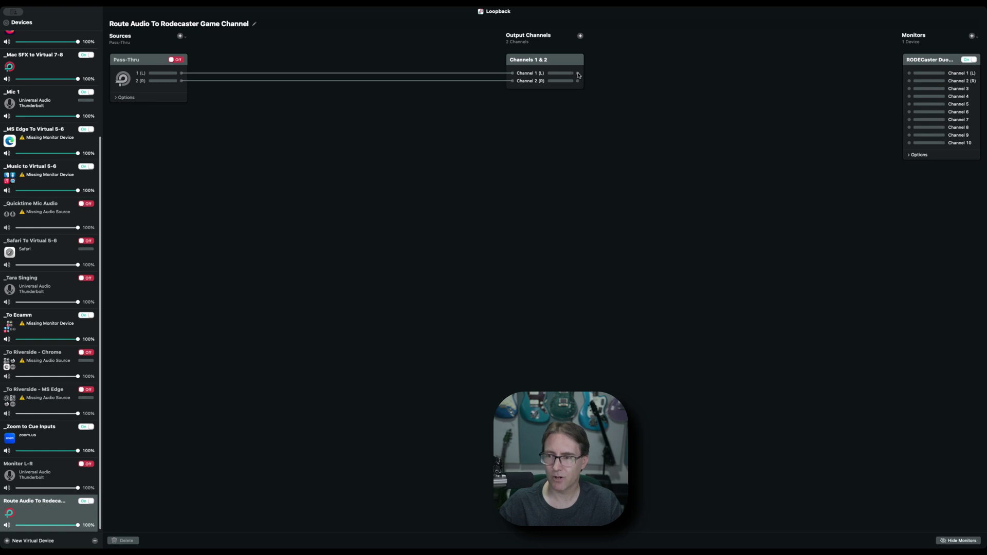
Wire output Channel 1 (L) to monitor Channel 3 and Channel 2 (R) to Channel 4.
{"action": "left_click_drag", "start_coordinate": [577, 73], "coordinate": [909, 88]}
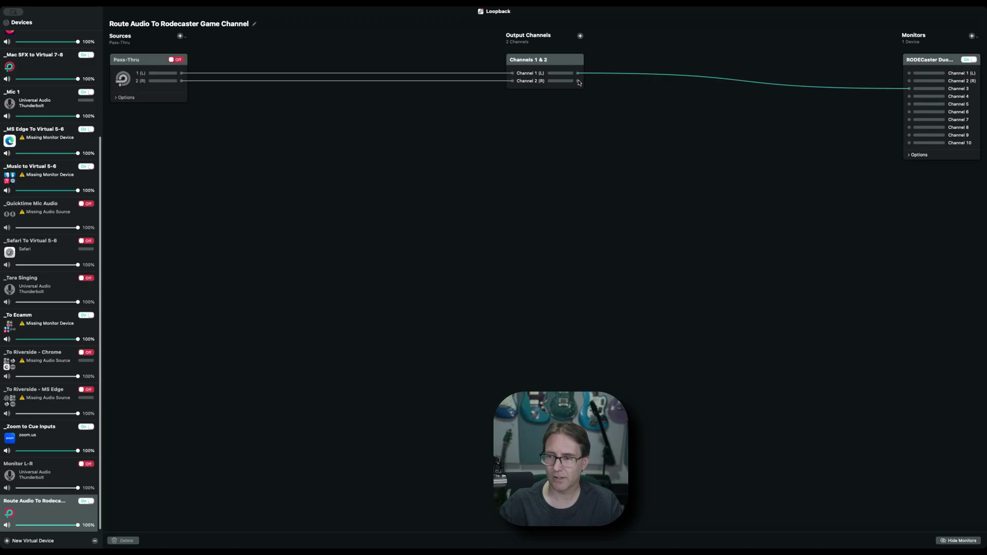
{"action": "left_click_drag", "start_coordinate": [578, 81], "coordinate": [909, 96]}
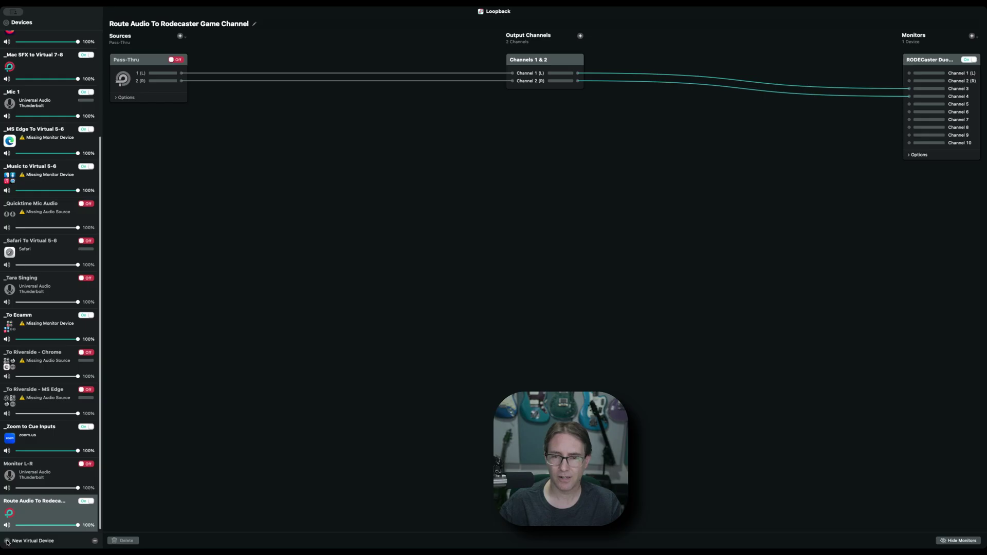
Confirm the first device's name, then add a second device named 'Route Audio To Rodecaster Audio Channel'.
{"action": "left_click", "coordinate": [248, 25]}
{"action": "key", "text": "super+c"}
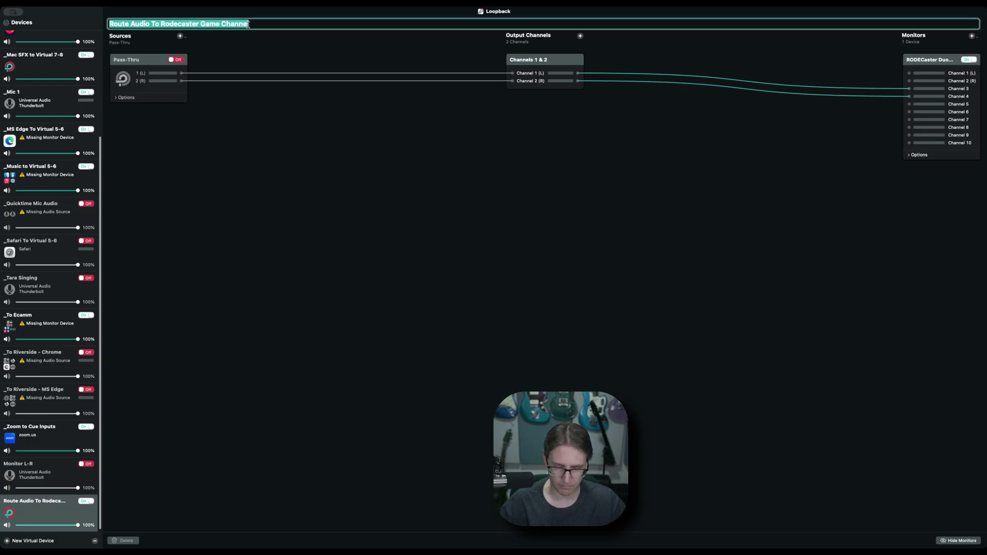
{"action": "key", "text": "Return"}
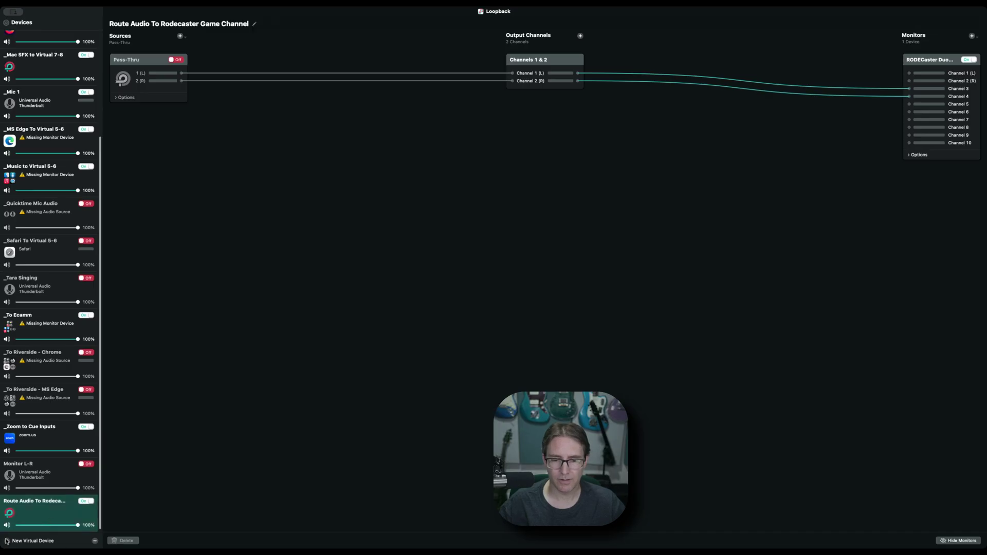
{"action": "left_click", "coordinate": [6, 541]}
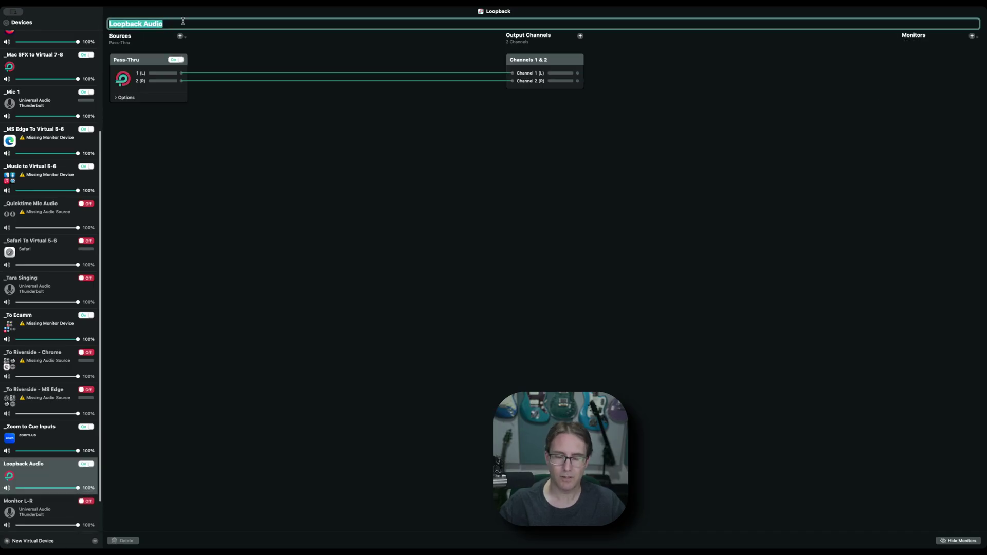
{"action": "key", "text": "super+v"}
{"action": "double_click", "coordinate": [208, 24]}
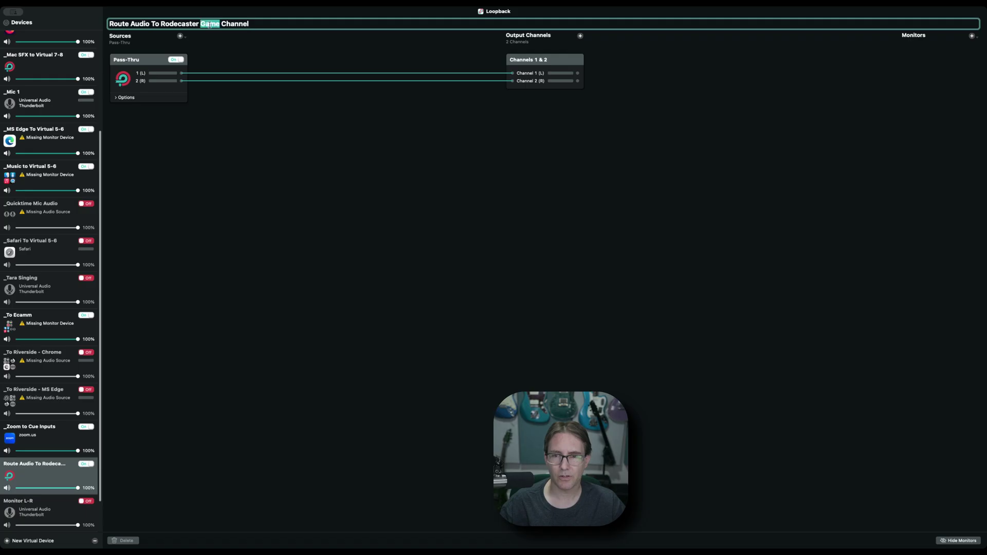
{"action": "type", "text": "Audio"}
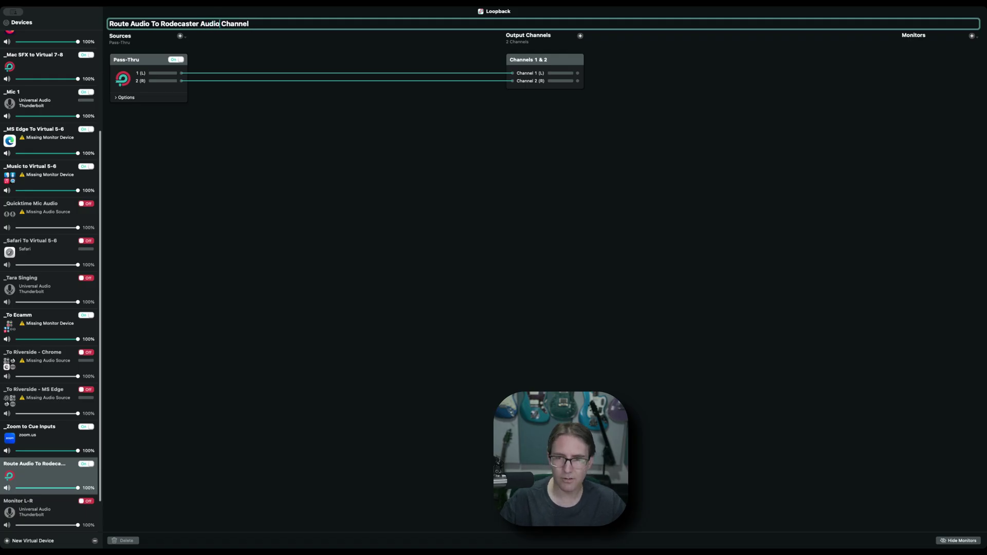
Add RODECaster Duo Main Multitrack as the monitor, replacing the mistakenly added RØDECaster Duo Chat.
{"action": "left_click", "coordinate": [972, 36]}
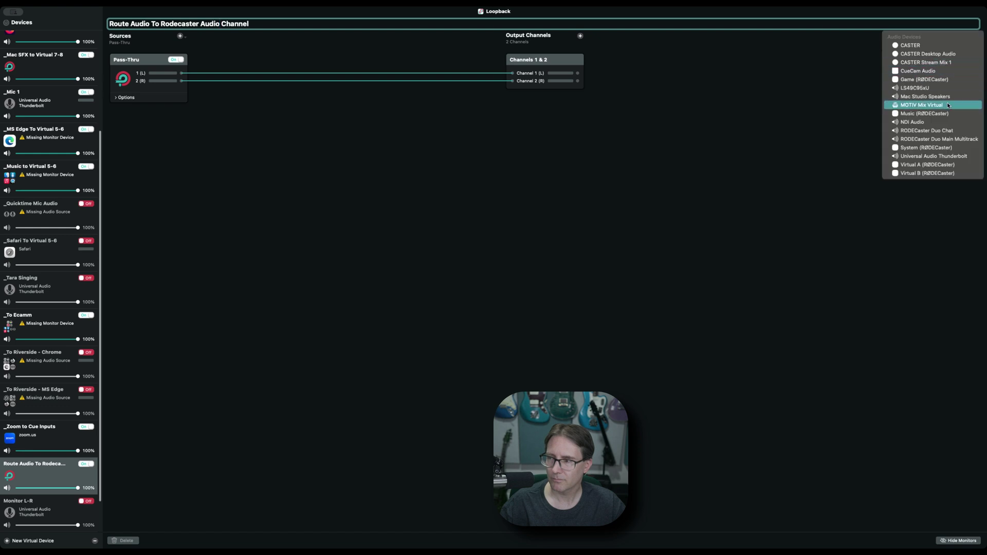
{"action": "left_click", "coordinate": [912, 131]}
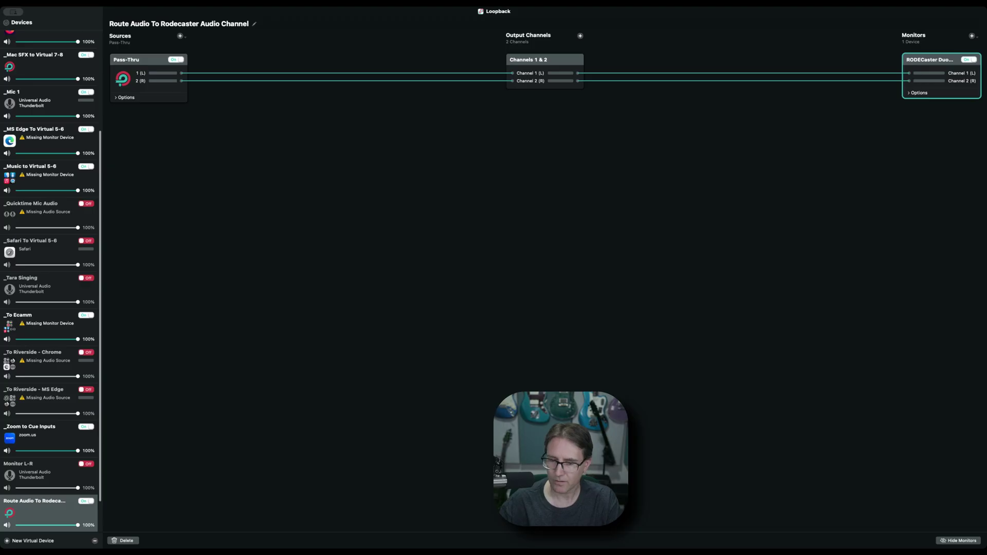
{"action": "left_click", "coordinate": [122, 540]}
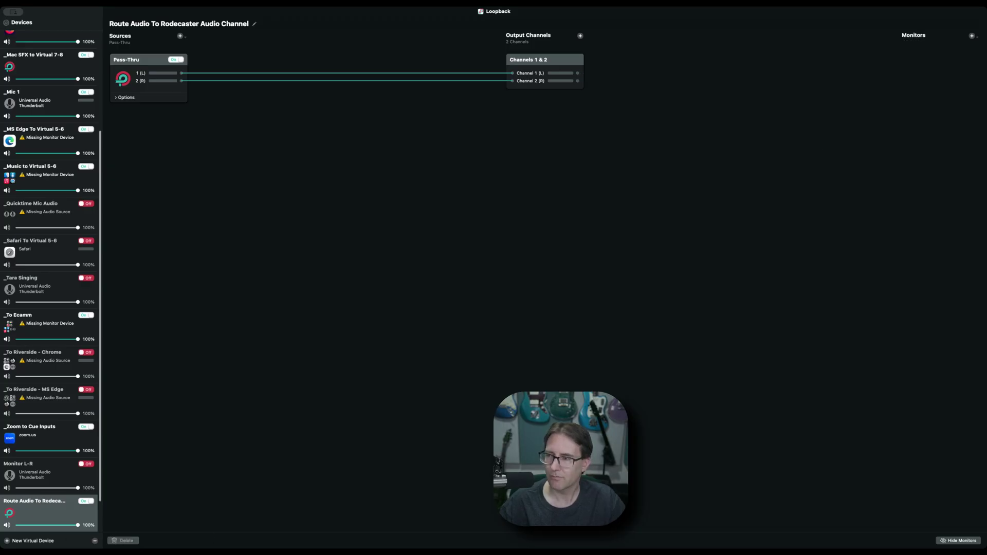
{"action": "left_click", "coordinate": [972, 36]}
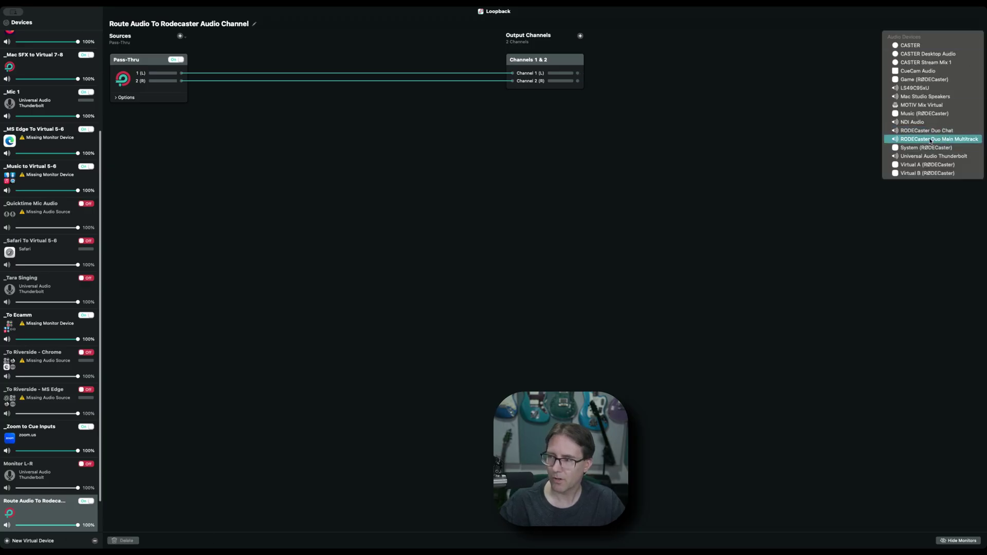
{"action": "left_click", "coordinate": [929, 140]}
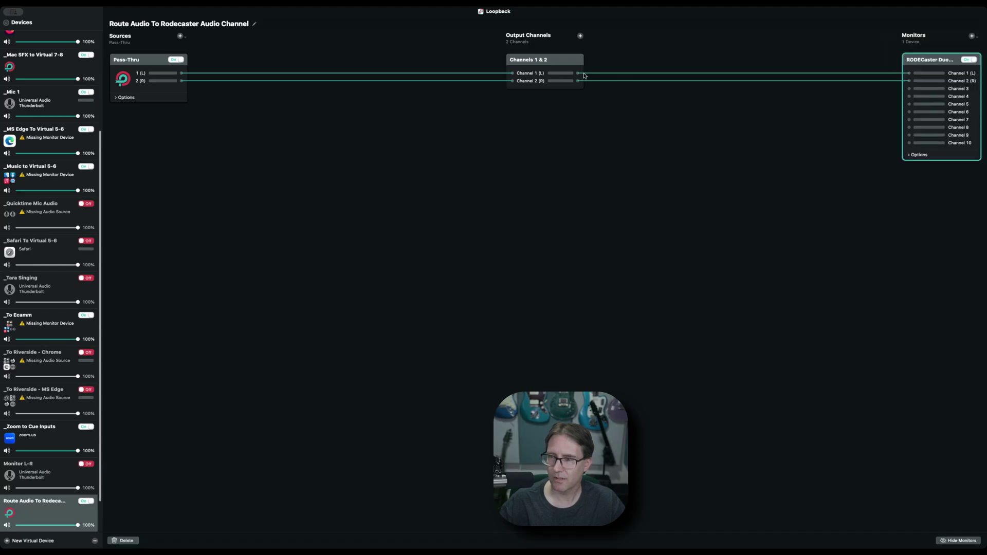
Route Channel 1 (L) and Channel 2 (R) into monitor Channels 5 and 6, deleting the default wires to 1 and 2.
{"action": "left_click_drag", "start_coordinate": [578, 76], "coordinate": [920, 103]}
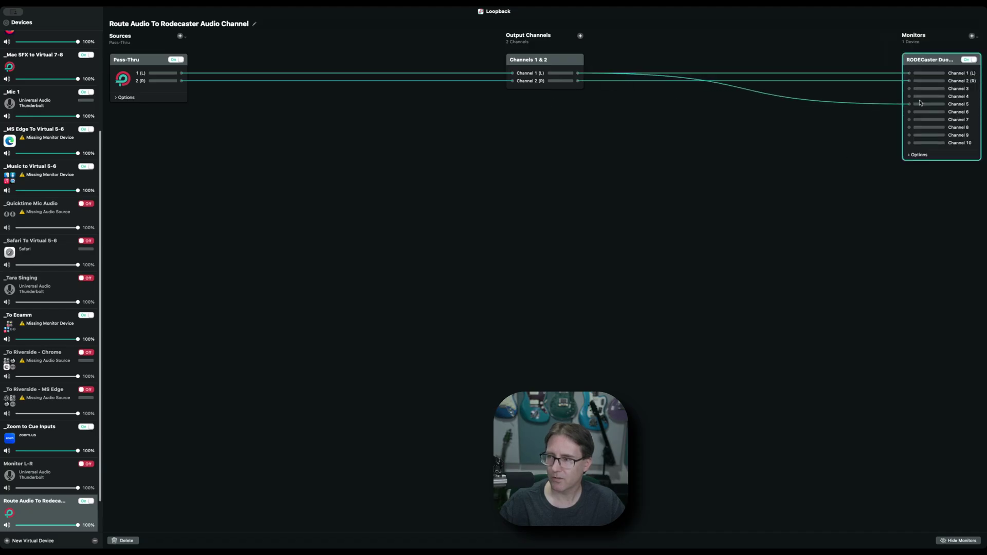
{"action": "left_click_drag", "start_coordinate": [578, 81], "coordinate": [900, 114]}
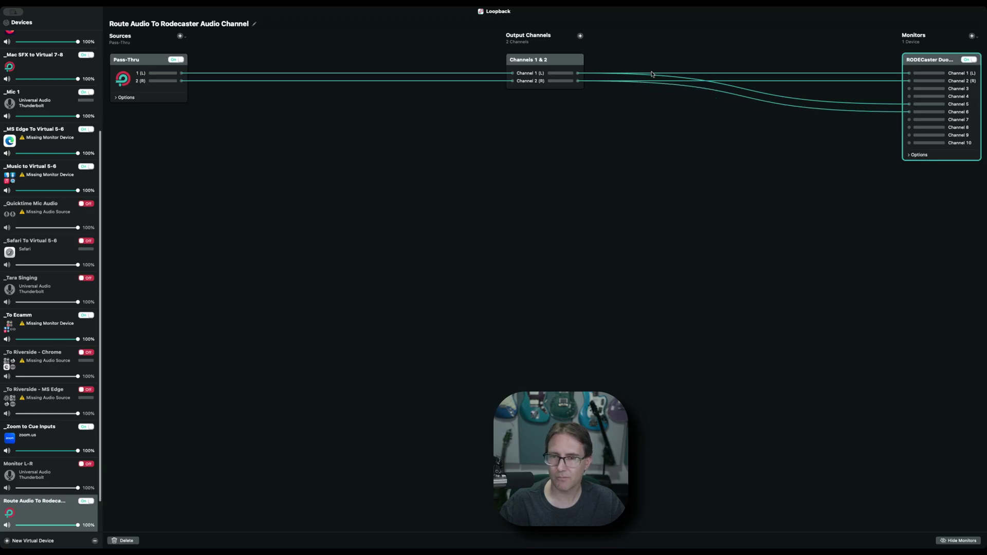
{"action": "left_click", "coordinate": [787, 82]}
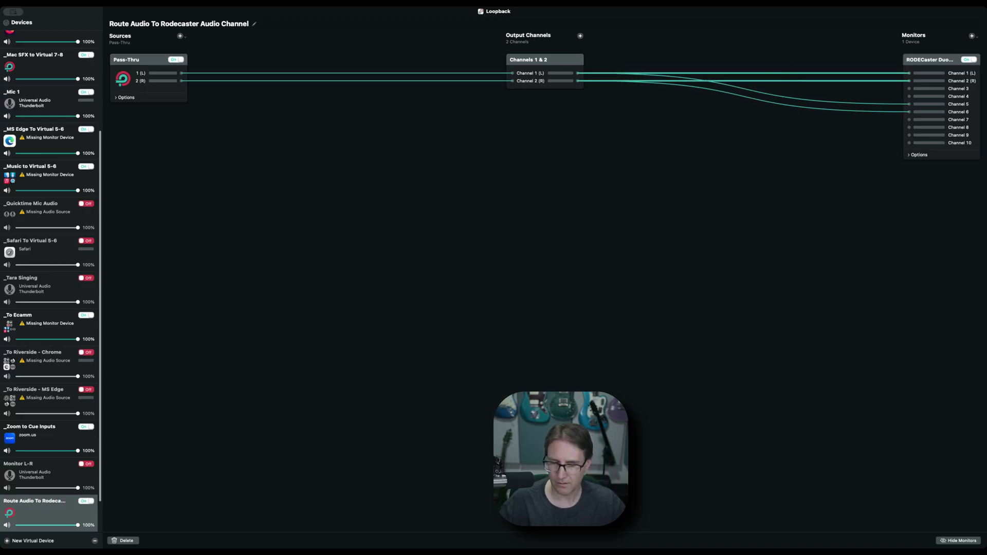
{"action": "left_click", "coordinate": [127, 542]}
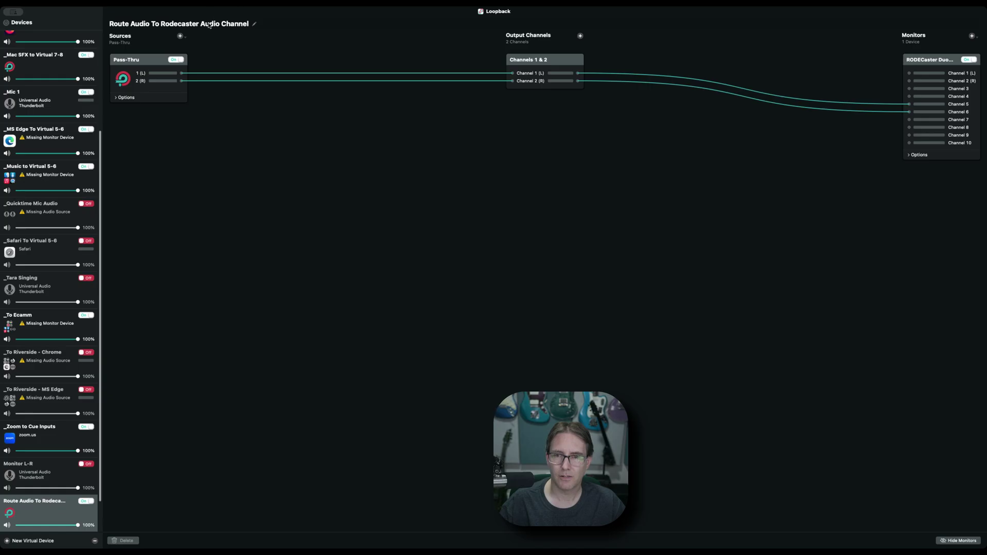
Rename the device 'Route Audio To Rodecaster Music Channel', turn off its Pass-Thru source, and add a new virtual device.
{"action": "left_click", "coordinate": [255, 24]}
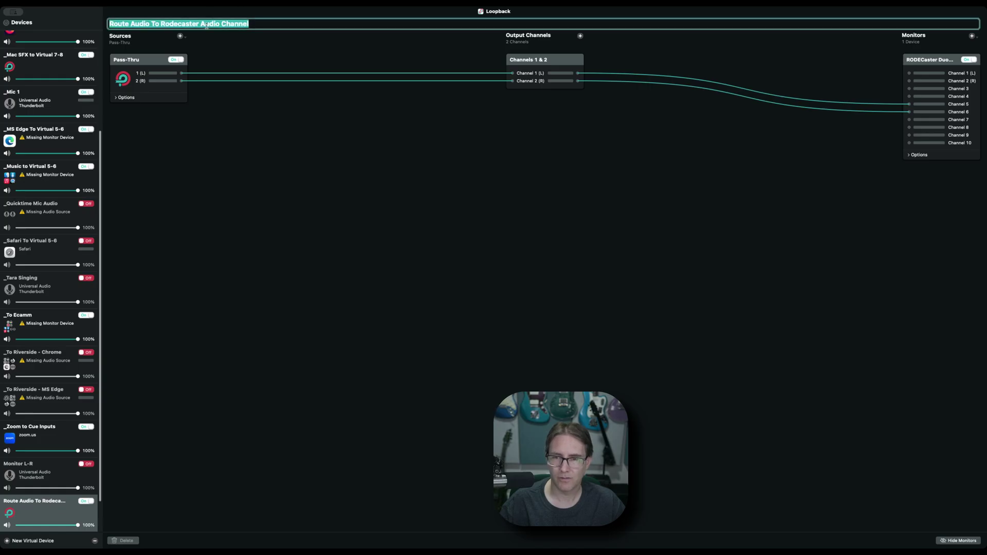
{"action": "double_click", "coordinate": [209, 24]}
{"action": "type", "text": "5"}
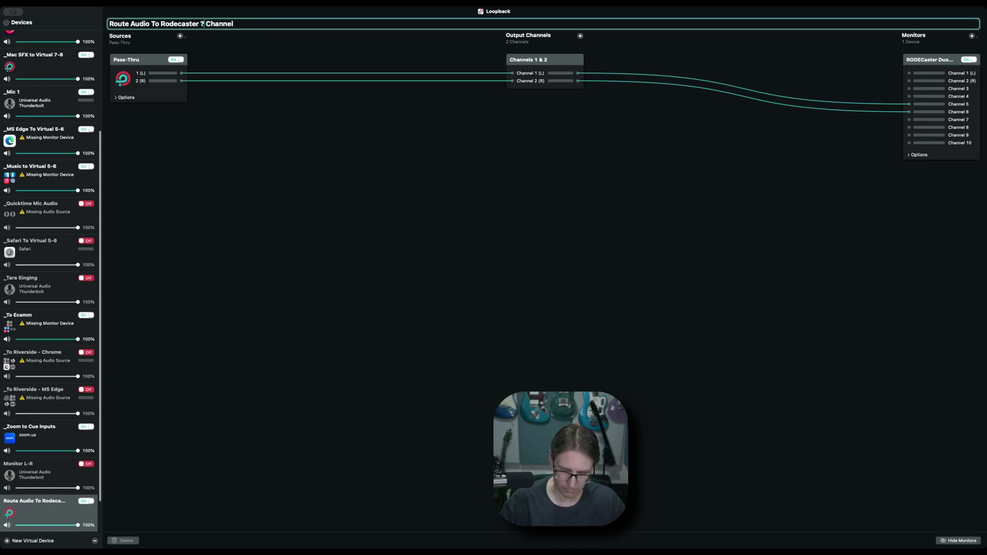
{"action": "key", "text": "BackSpace"}
{"action": "type", "text": "Music"}
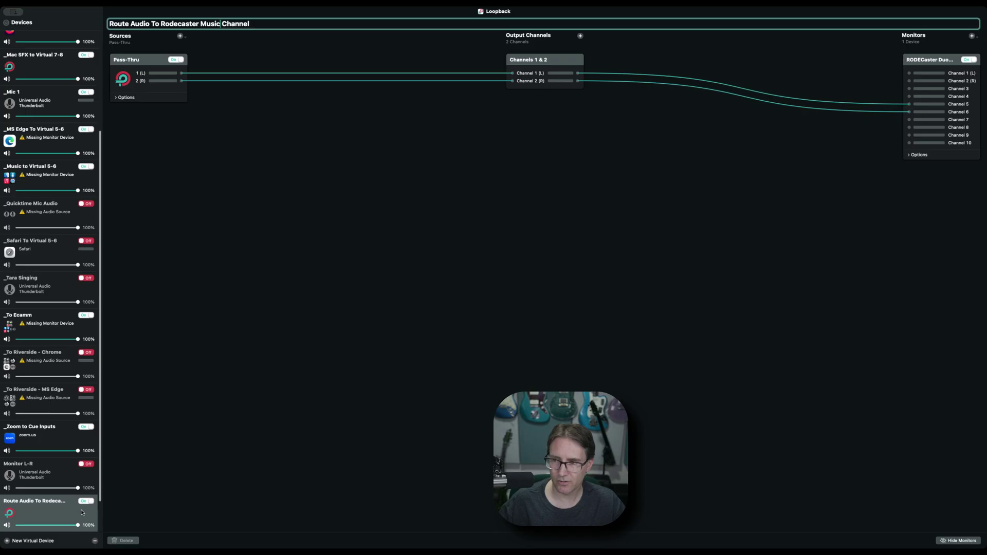
{"action": "left_click", "coordinate": [176, 61]}
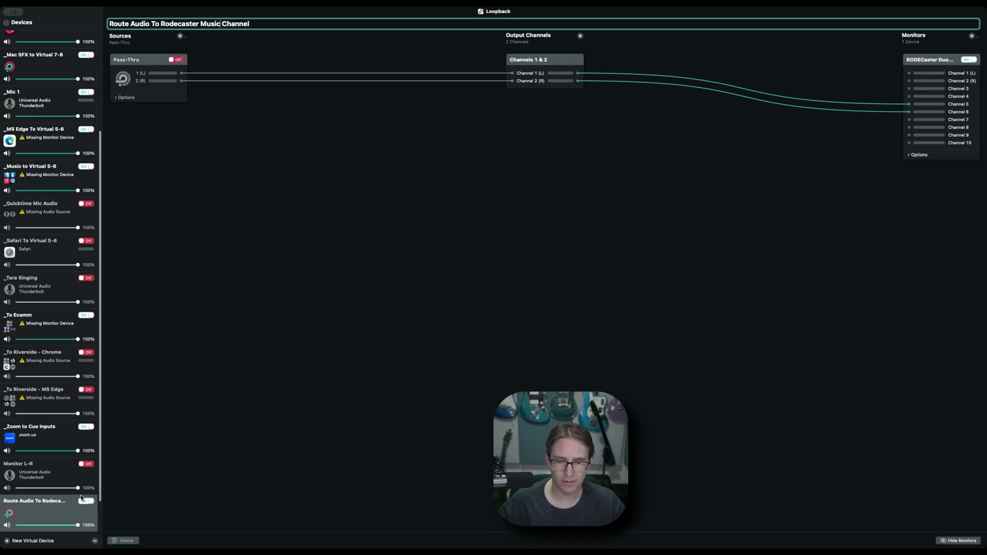
{"action": "left_click", "coordinate": [6, 541]}
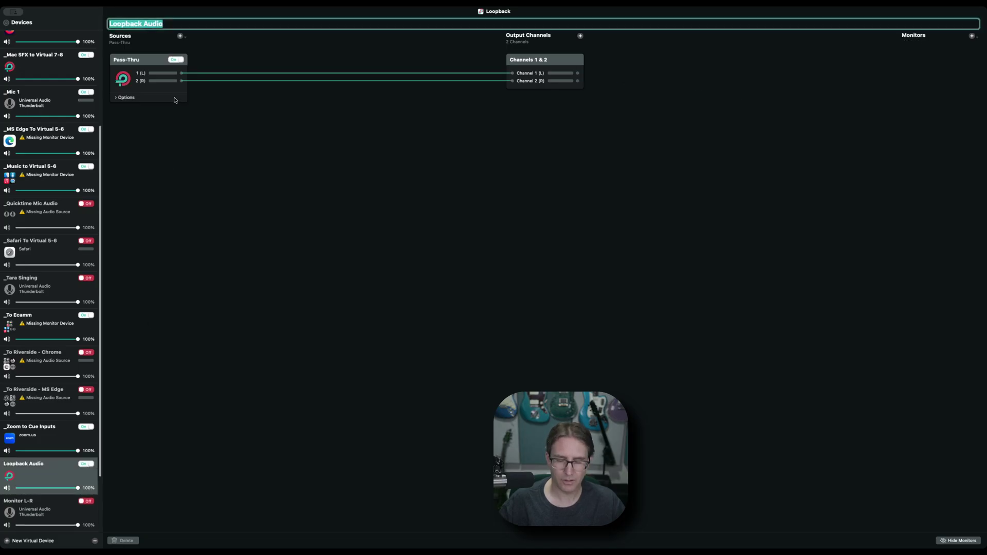
Name the new device 'Route Audio To Rodecaster Virtual A Channel' and turn off its Pass-Thru source.
{"action": "key", "text": "cmd+v"}
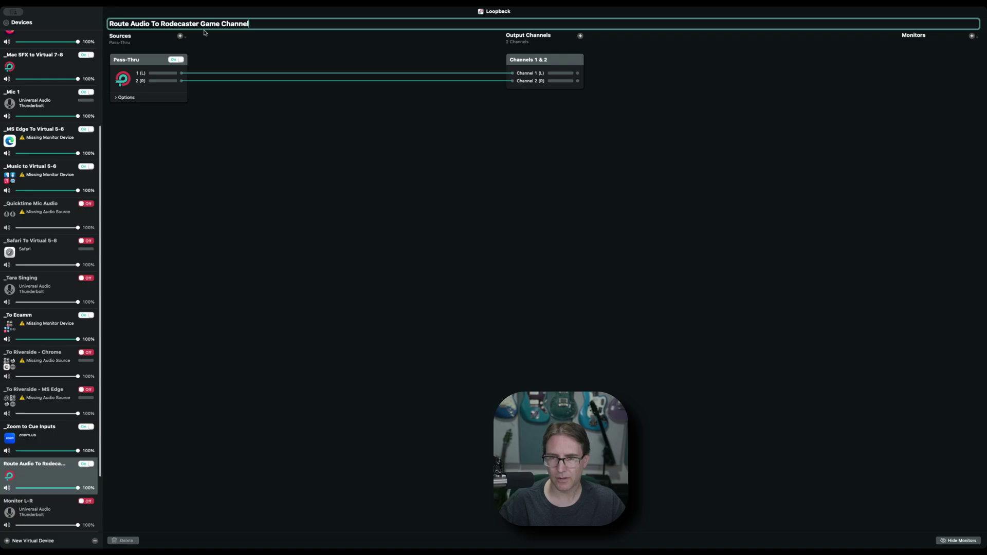
{"action": "double_click", "coordinate": [211, 24]}
{"action": "type", "text": "Virtual"}
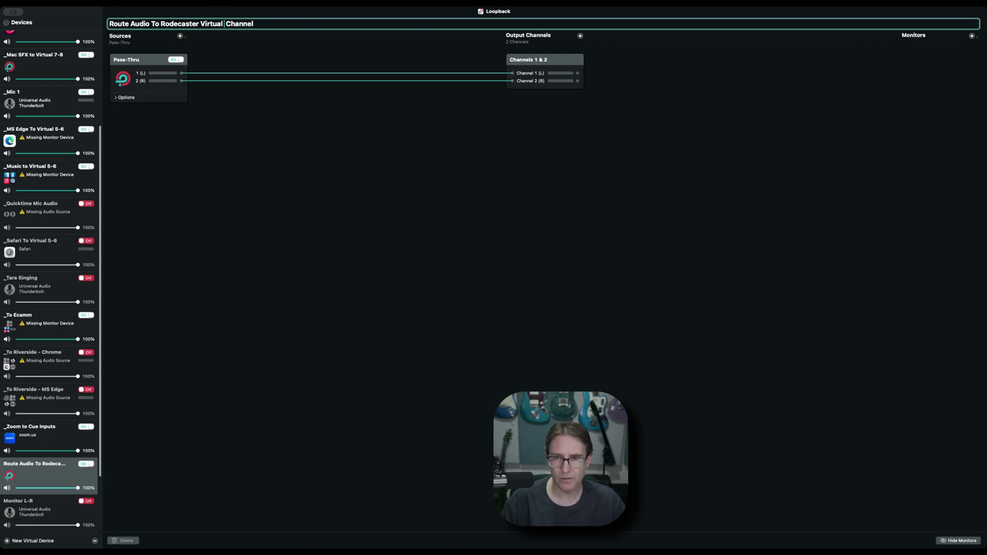
{"action": "type", "text": " A"}
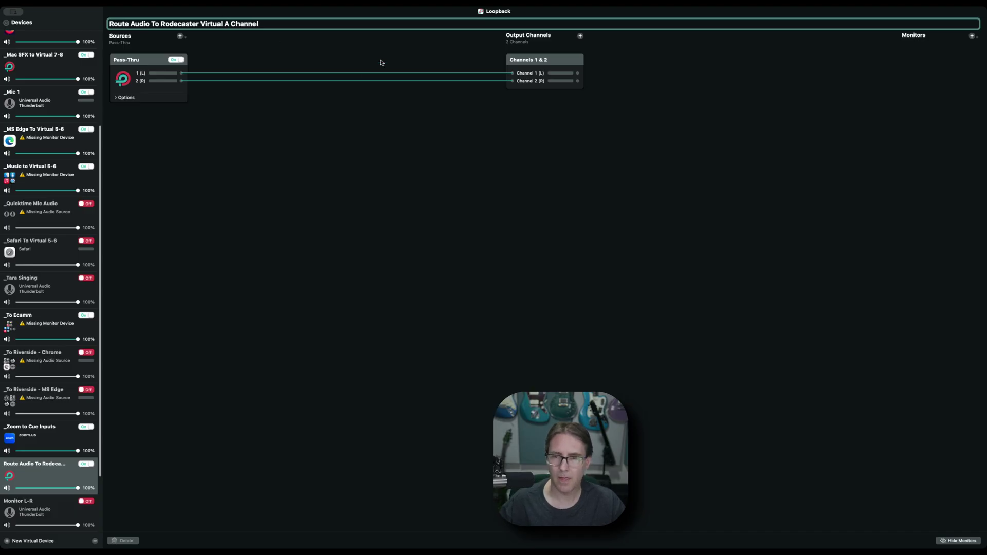
{"action": "left_click", "coordinate": [175, 59]}
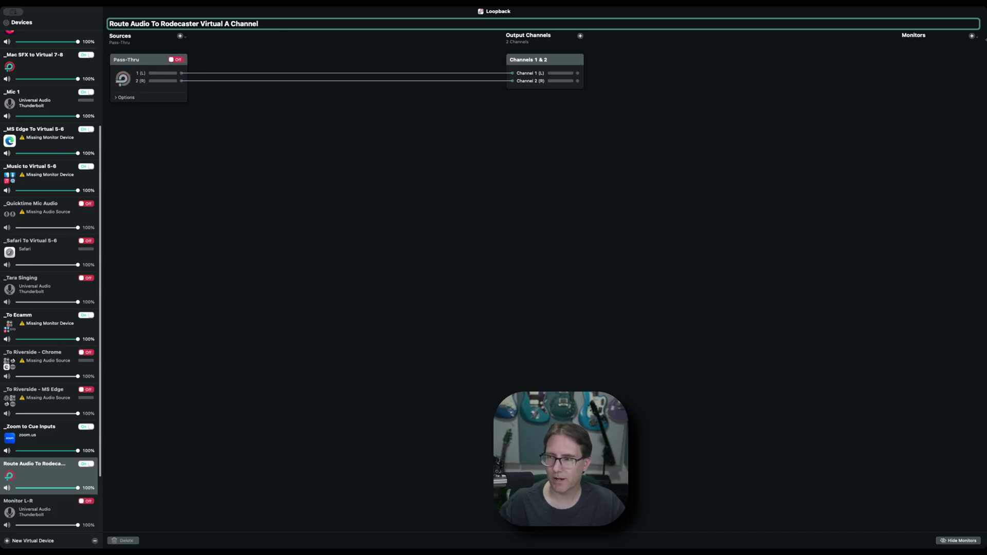
Keep RODECaster Duo Main Multitrack as monitor, drop the channel 1–2 wires, and route Channels 1–2 to RODECaster 7–8.
{"action": "left_click", "coordinate": [972, 36]}
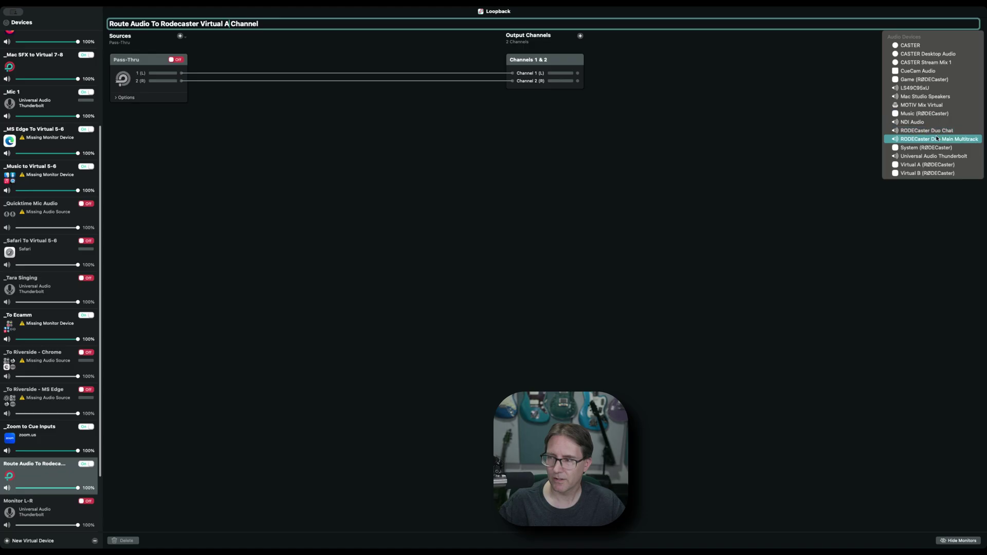
{"action": "key", "text": "Escape"}
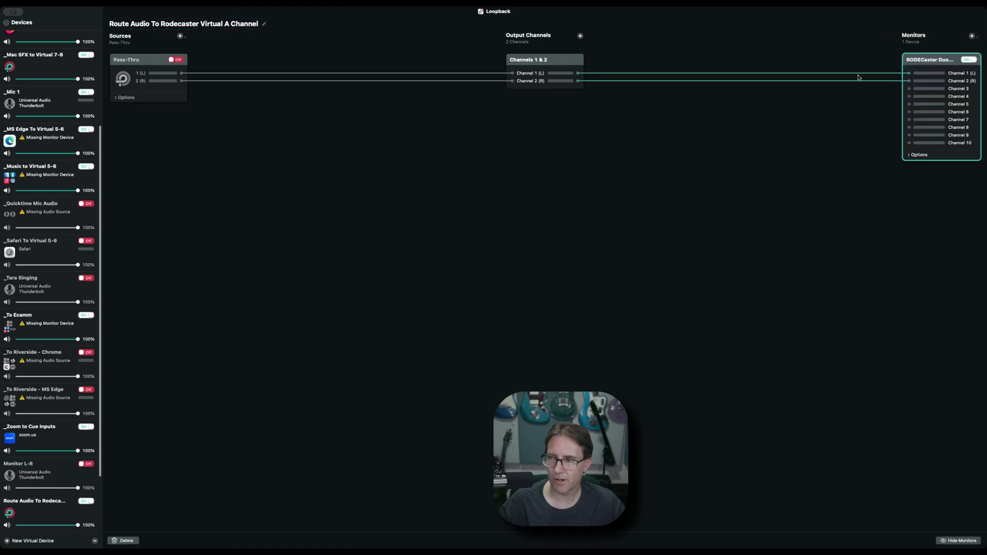
{"action": "left_click", "coordinate": [615, 78]}
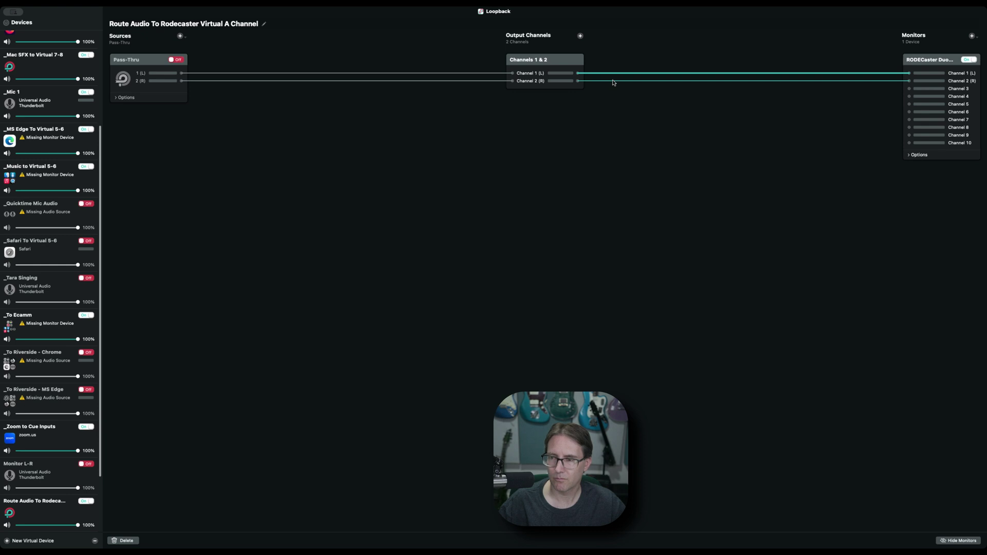
{"action": "left_click", "coordinate": [613, 82], "text": "shift"}
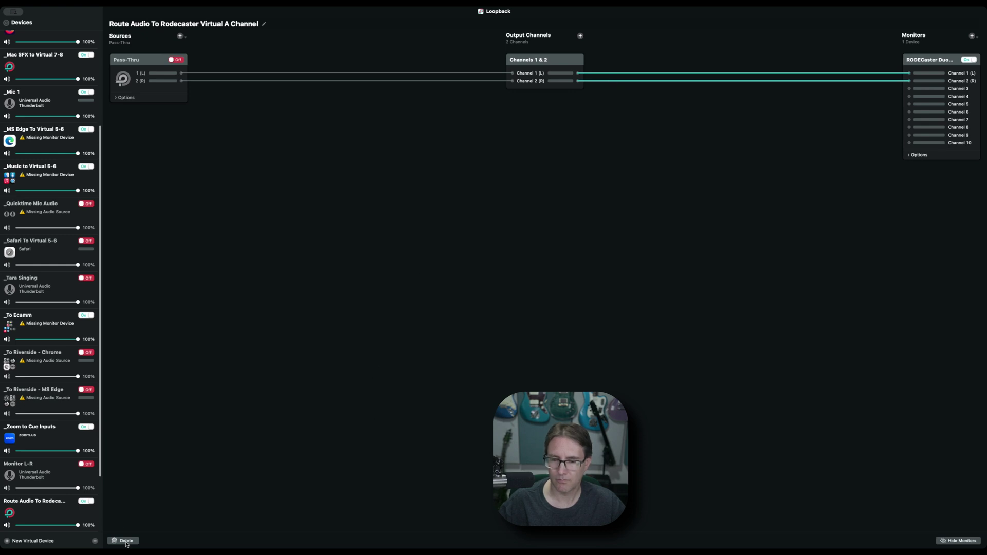
{"action": "left_click", "coordinate": [126, 541]}
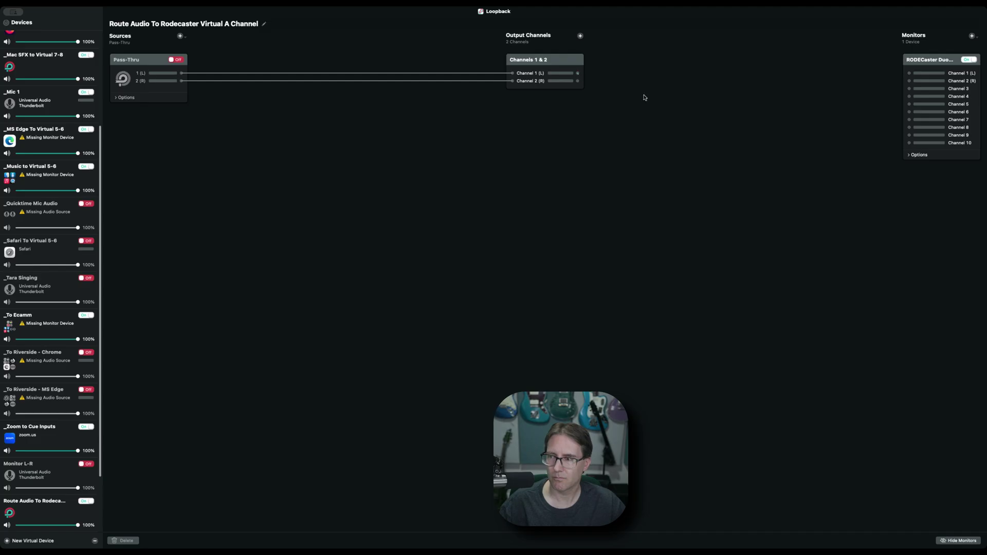
{"action": "left_click_drag", "start_coordinate": [578, 73], "coordinate": [909, 119]}
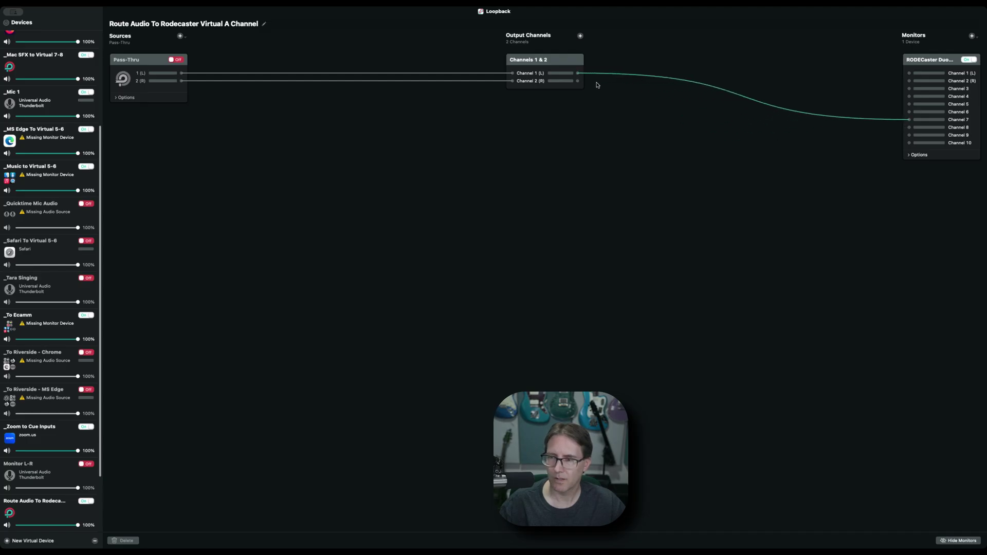
{"action": "left_click_drag", "start_coordinate": [579, 81], "coordinate": [909, 127]}
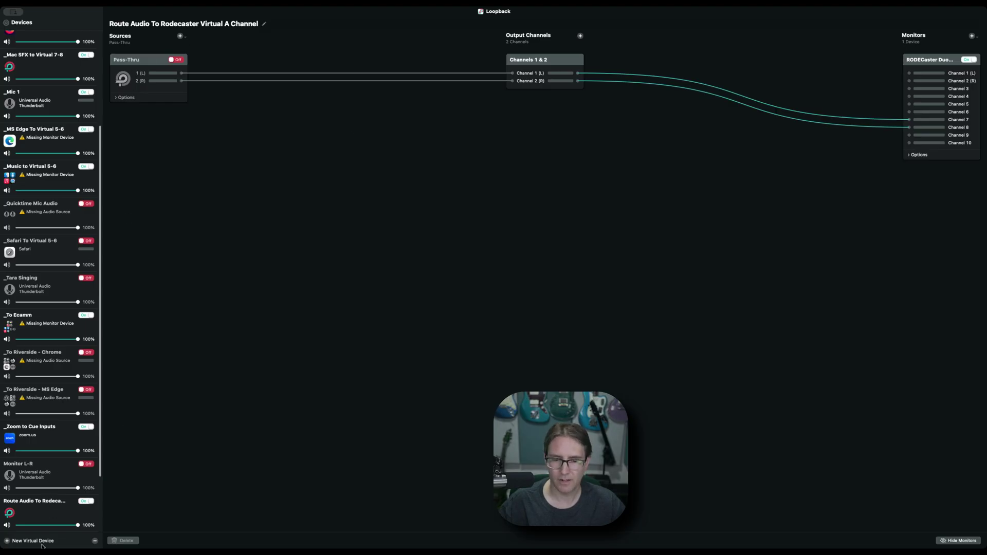
{"action": "left_click", "coordinate": [7, 541]}
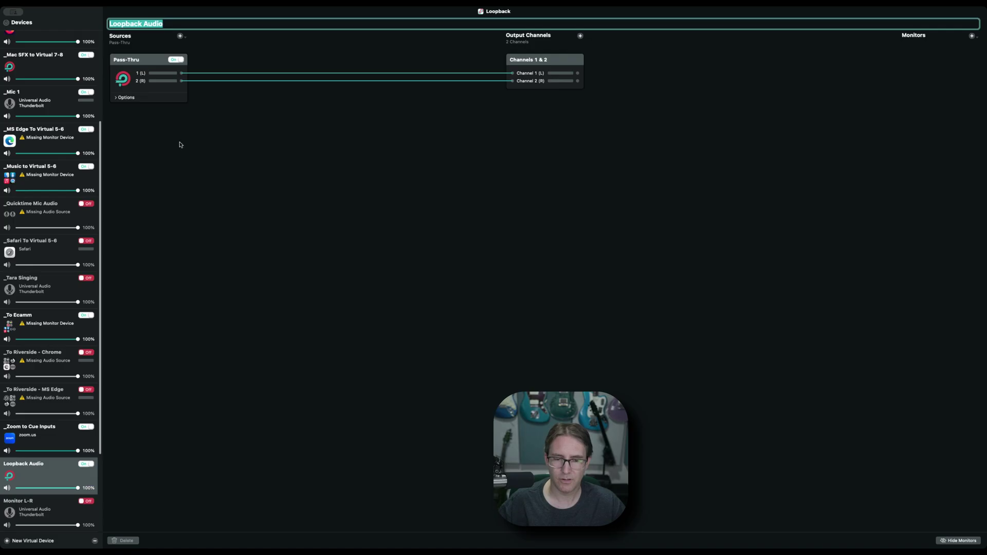
Name the new device 'Route Audio To Rodecaster Virtual B Channel' and turn off its Pass-Thru source.
{"action": "type", "text": "Route Audio To Rodecaster Game Channel"}
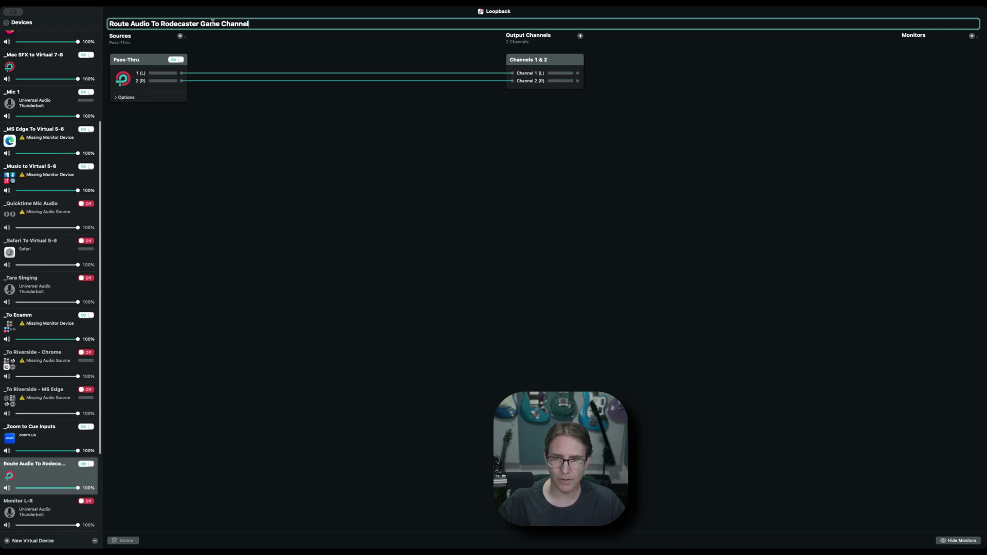
{"action": "double_click", "coordinate": [210, 23]}
{"action": "type", "text": "Virtu"}
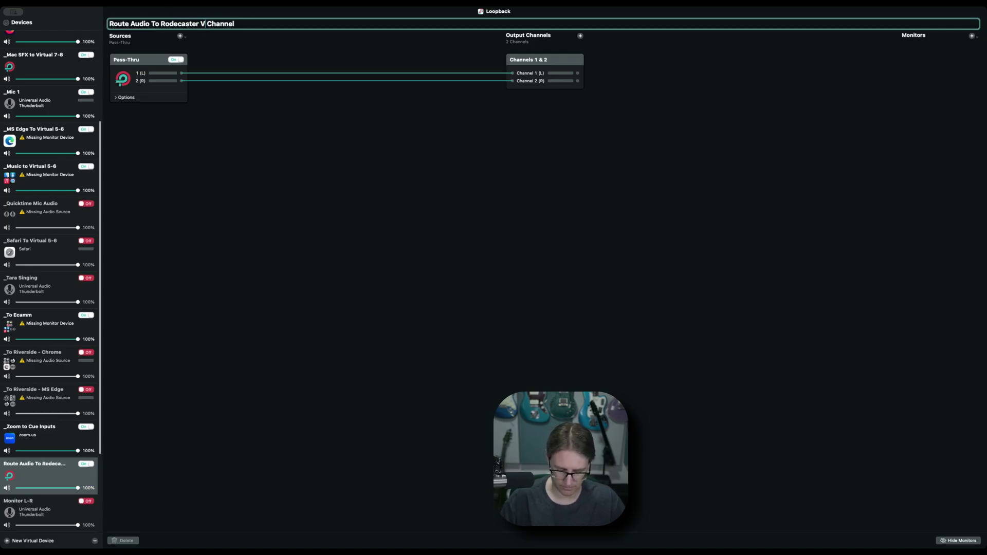
{"action": "type", "text": "al B"}
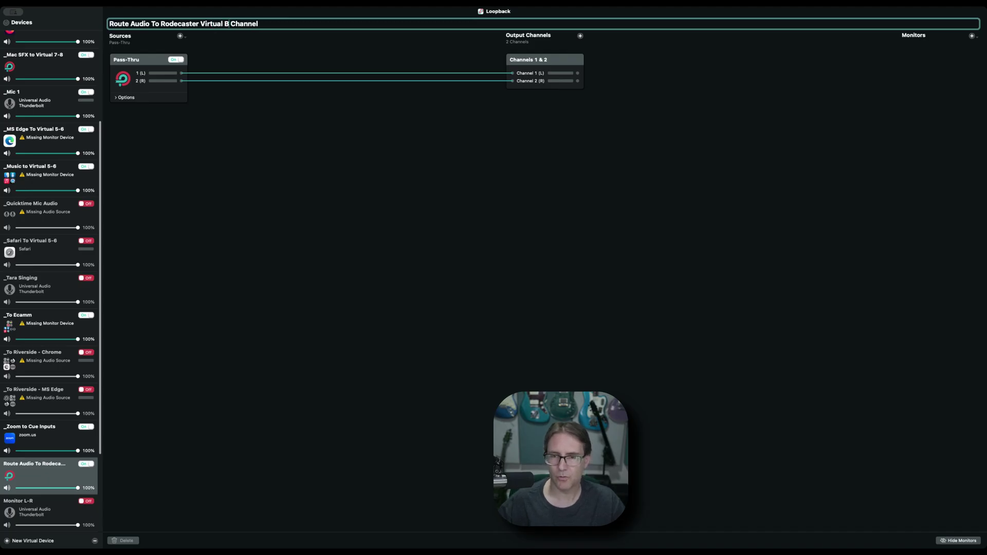
{"action": "left_click", "coordinate": [176, 60]}
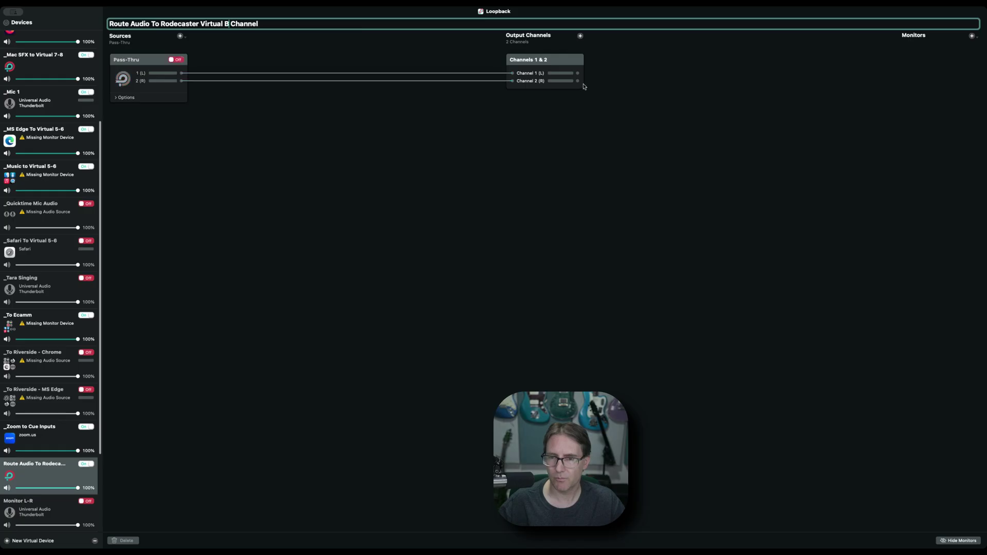
Monitor through RODECaster Duo Main Multitrack, route Channels 1–2 to RODECaster 9–10, and delete the default 1–2 wires.
{"action": "left_click", "coordinate": [971, 36]}
{"action": "left_click", "coordinate": [940, 138]}
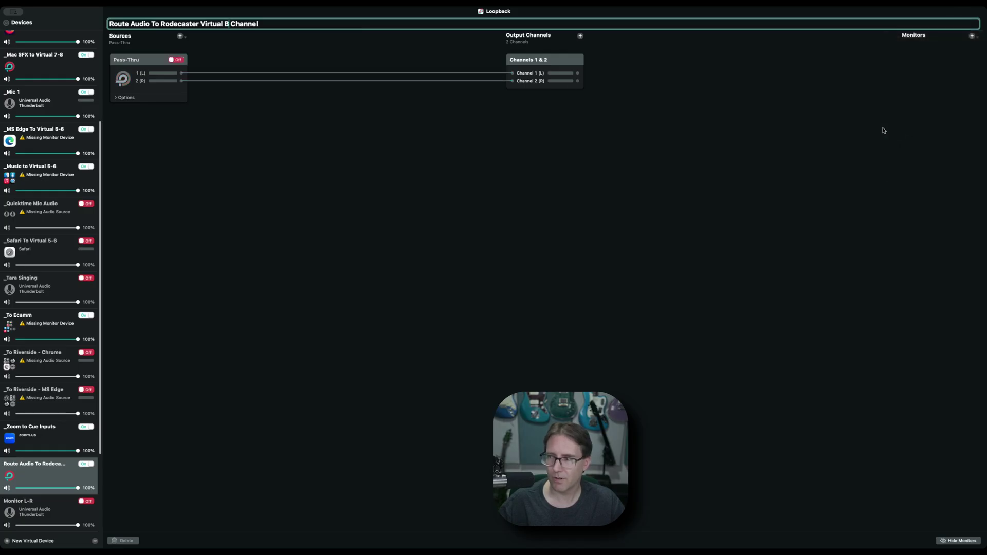
{"action": "left_click_drag", "start_coordinate": [579, 73], "coordinate": [906, 137]}
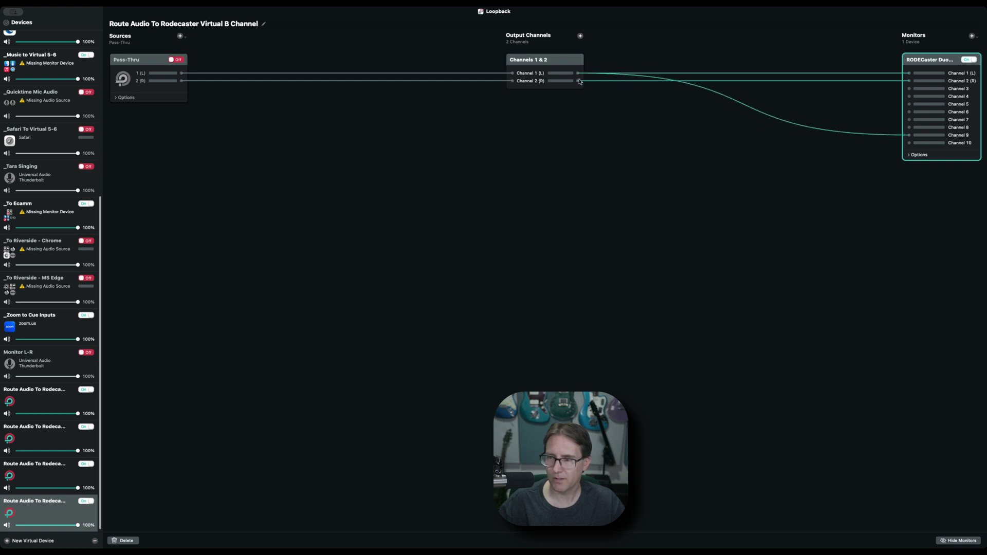
{"action": "left_click_drag", "start_coordinate": [578, 81], "coordinate": [920, 145]}
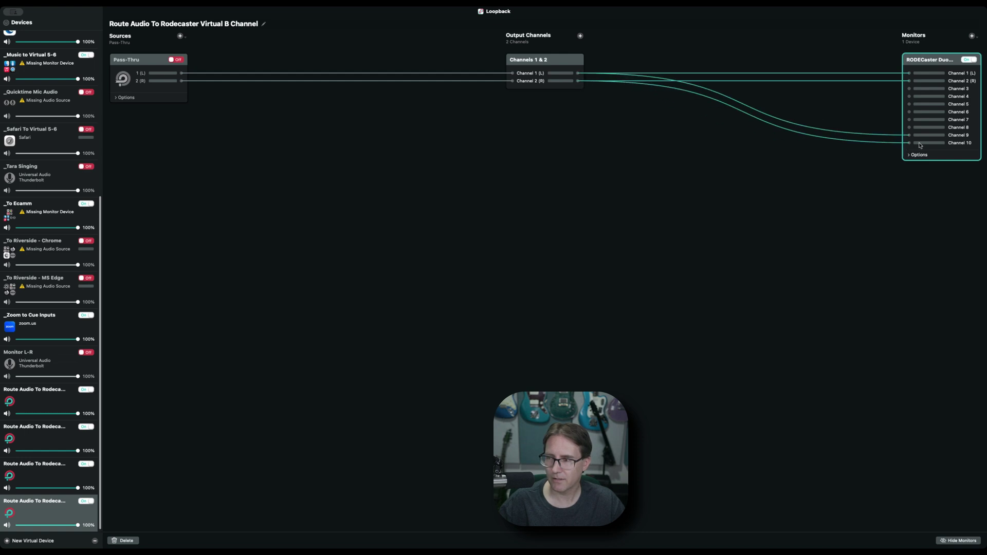
{"action": "left_click", "coordinate": [860, 77]}
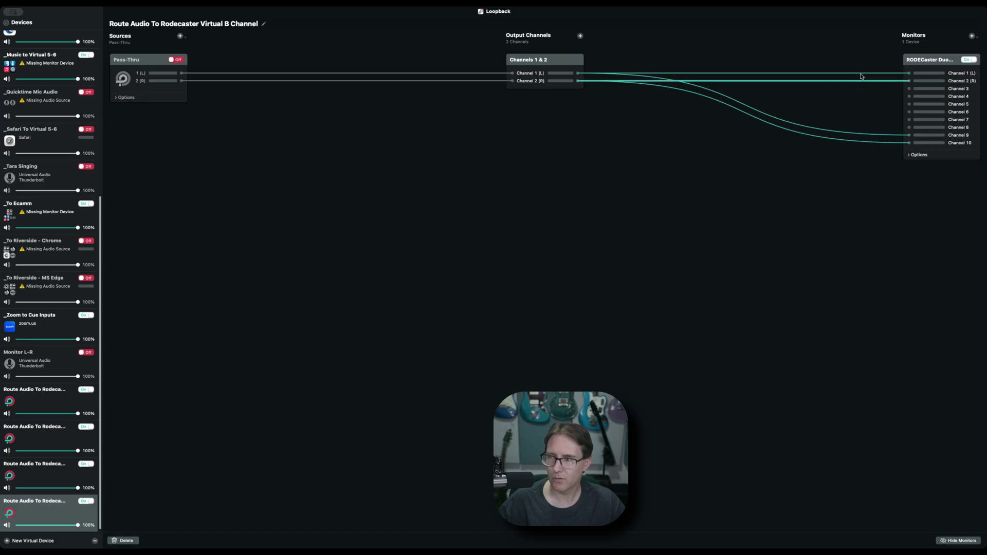
{"action": "left_click", "coordinate": [861, 74], "text": "shift"}
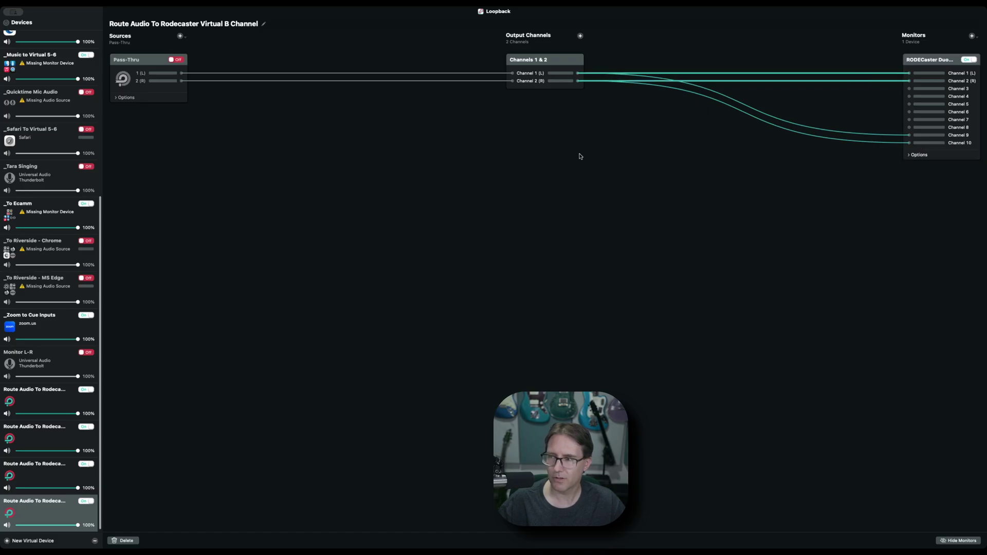
{"action": "left_click", "coordinate": [126, 542]}
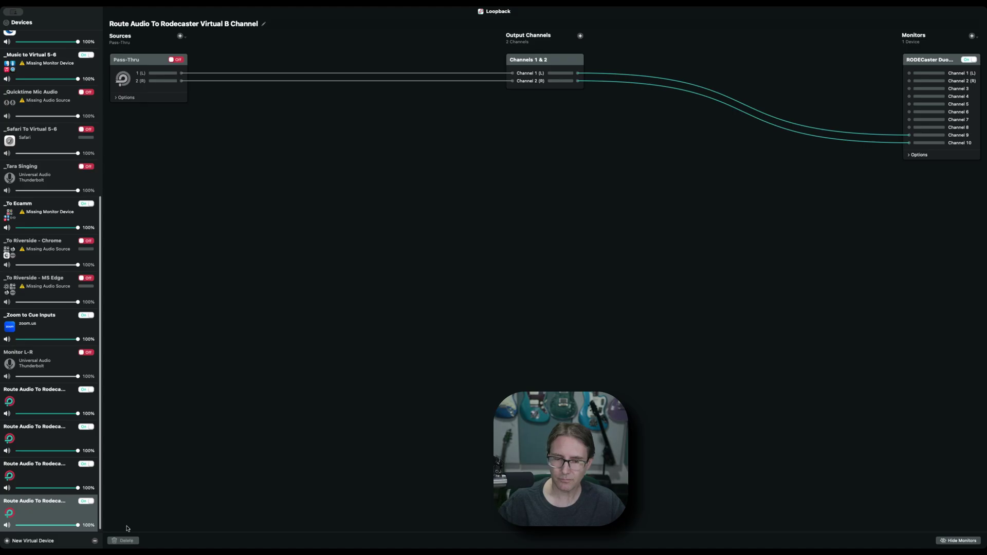
{"action": "left_click", "coordinate": [53, 398]}
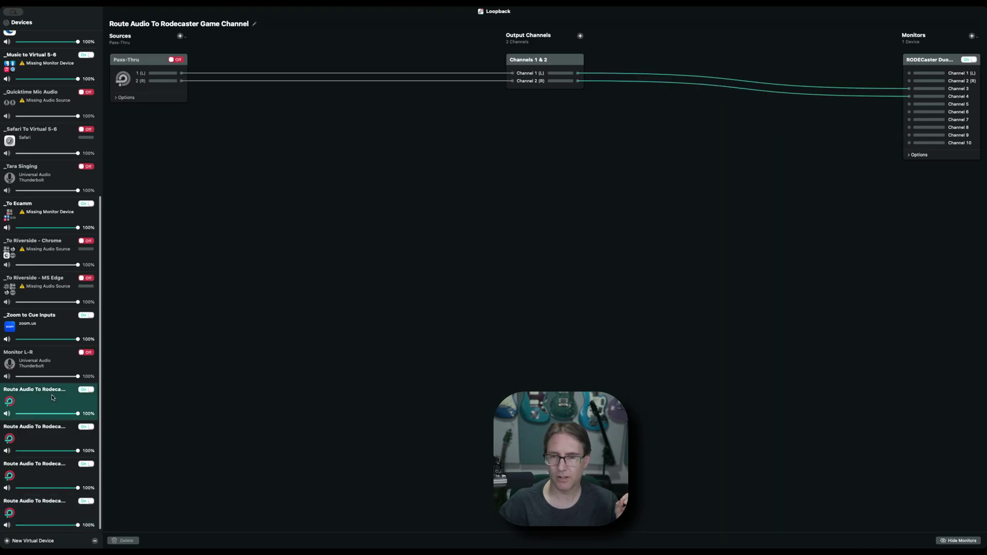
Inspect the RODECaster routing of the Music, Virtual A and Virtual B Channel devices.
{"action": "left_click", "coordinate": [49, 430]}
{"action": "left_click", "coordinate": [41, 468]}
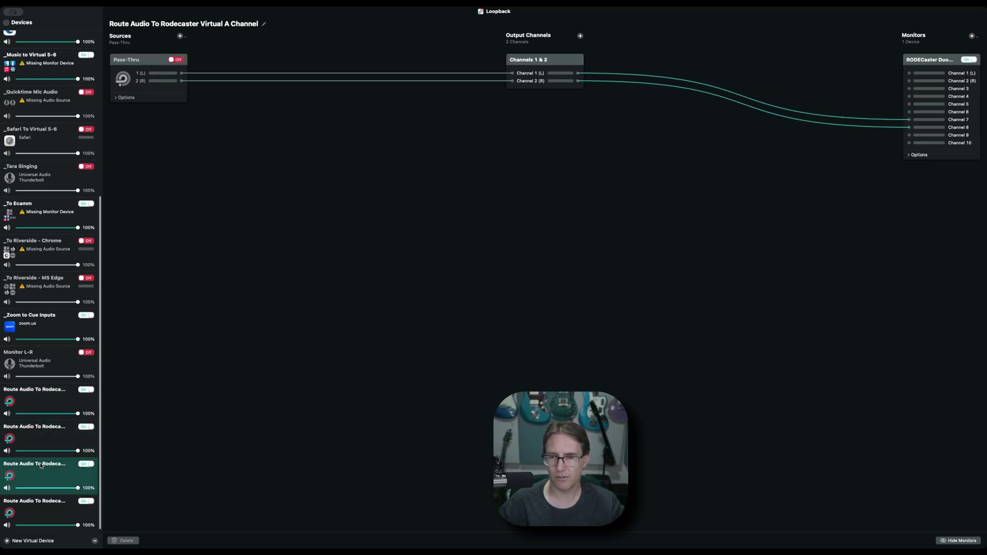
{"action": "left_click", "coordinate": [53, 506]}
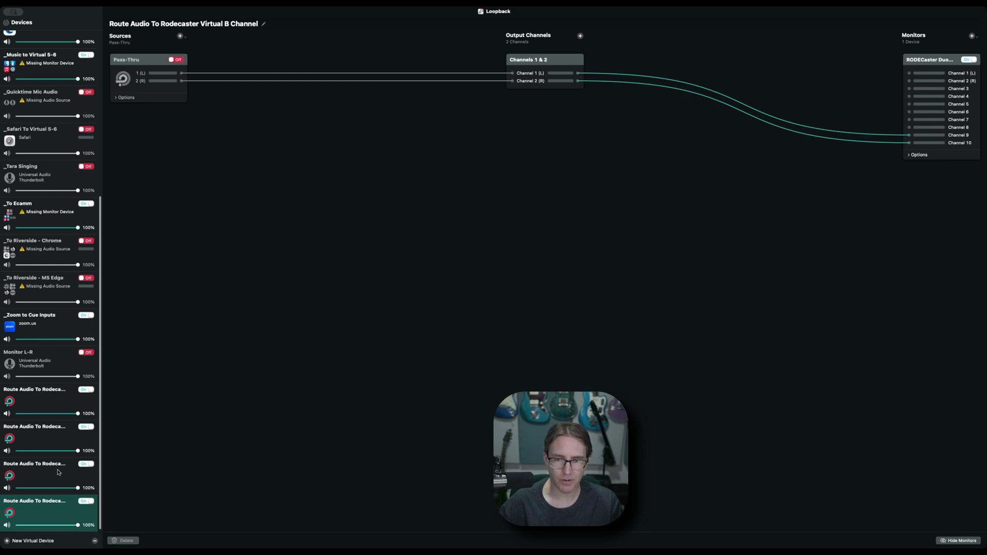
{"action": "left_click", "coordinate": [58, 473]}
Restore the Music Channel device's volume slider to 100%.
{"action": "left_click", "coordinate": [57, 451]}
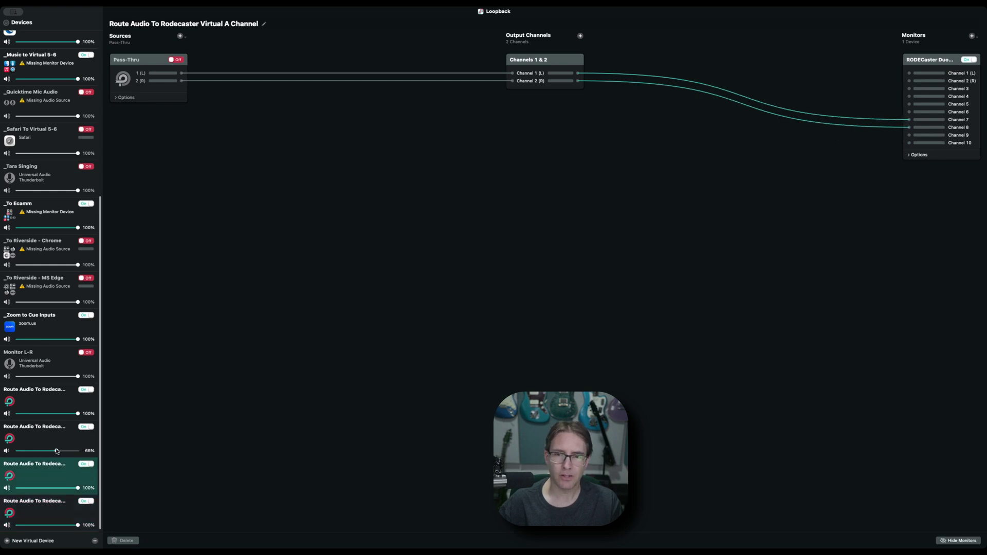
{"action": "left_click_drag", "start_coordinate": [57, 451], "coordinate": [78, 451]}
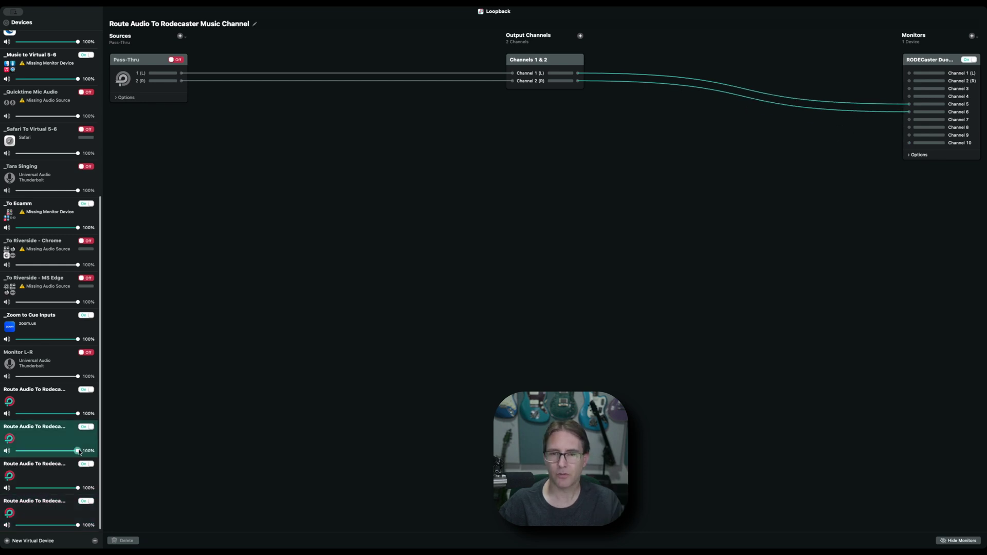
{"action": "left_click", "coordinate": [181, 36]}
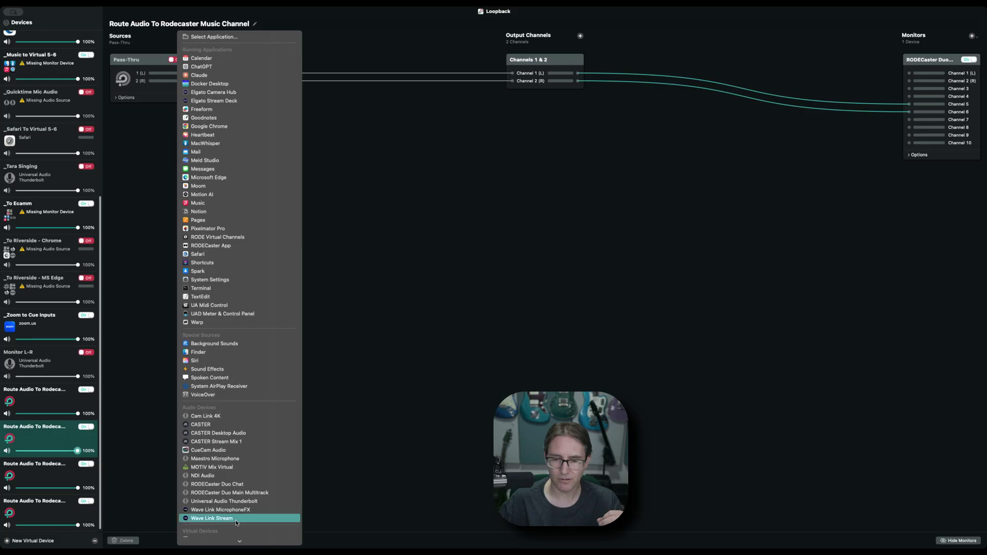
Choose Music from Running Applications as a source feeding the device's Channels 1 & 2.
{"action": "scroll", "coordinate": [236, 523], "scroll_direction": "down", "scroll_amount": 5}
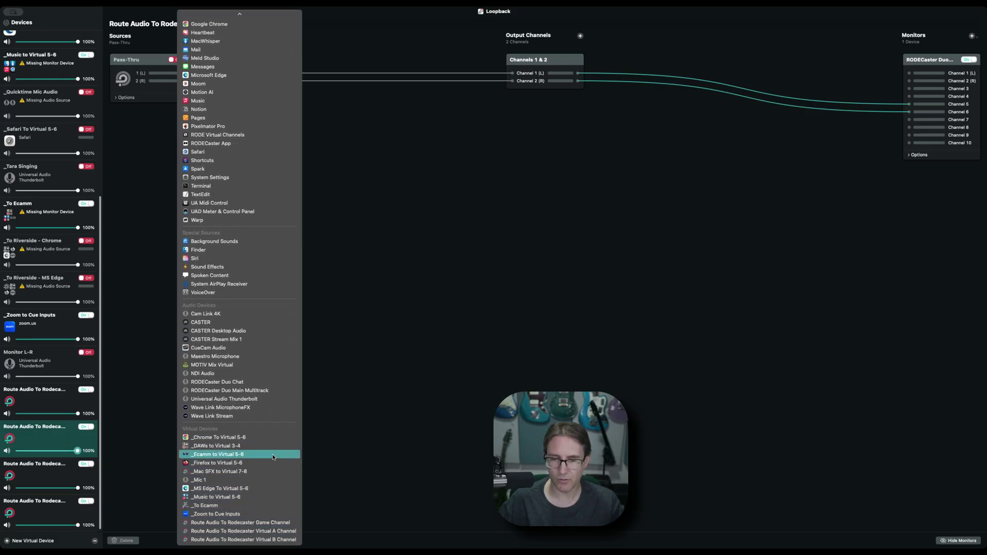
{"action": "scroll", "coordinate": [242, 246], "scroll_direction": "up", "scroll_amount": 3}
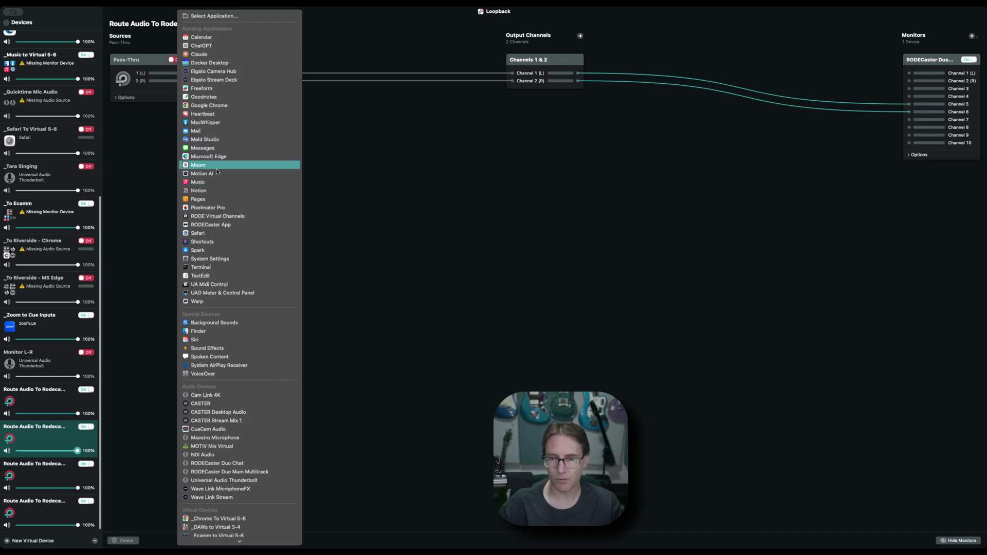
{"action": "left_click", "coordinate": [202, 184]}
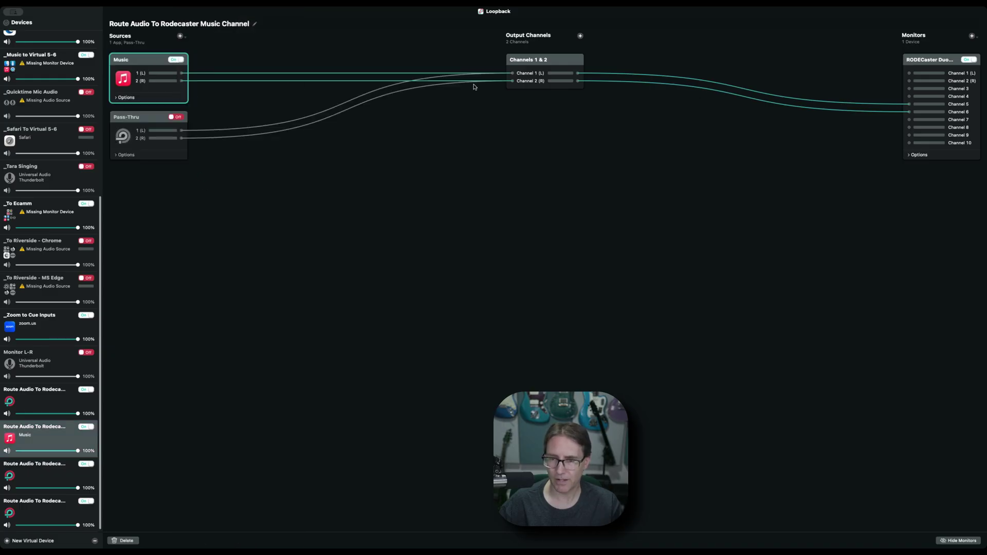
{"action": "left_click", "coordinate": [181, 37]}
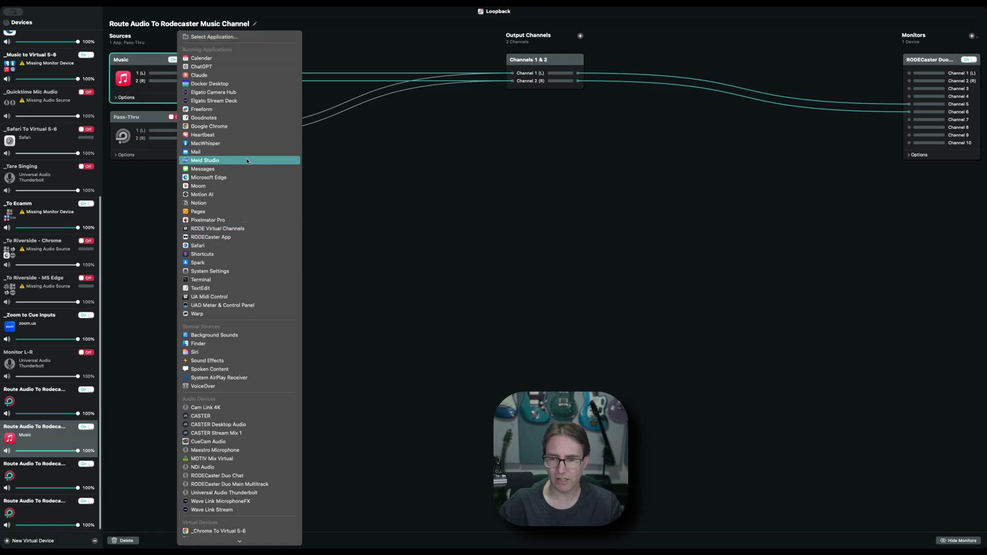
Close the Sources application list without adding anything.
{"action": "left_click", "coordinate": [216, 38]}
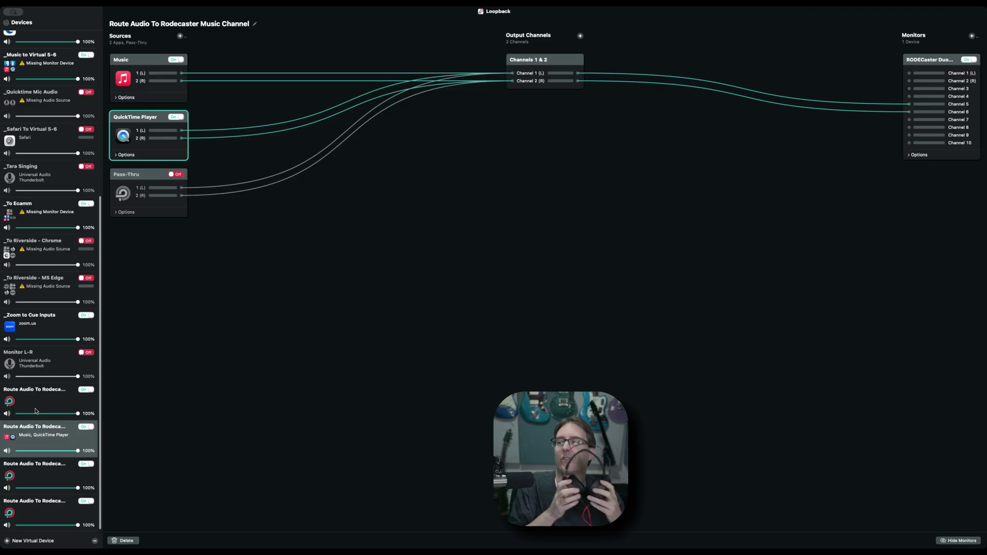
{"action": "key", "text": "Escape"}
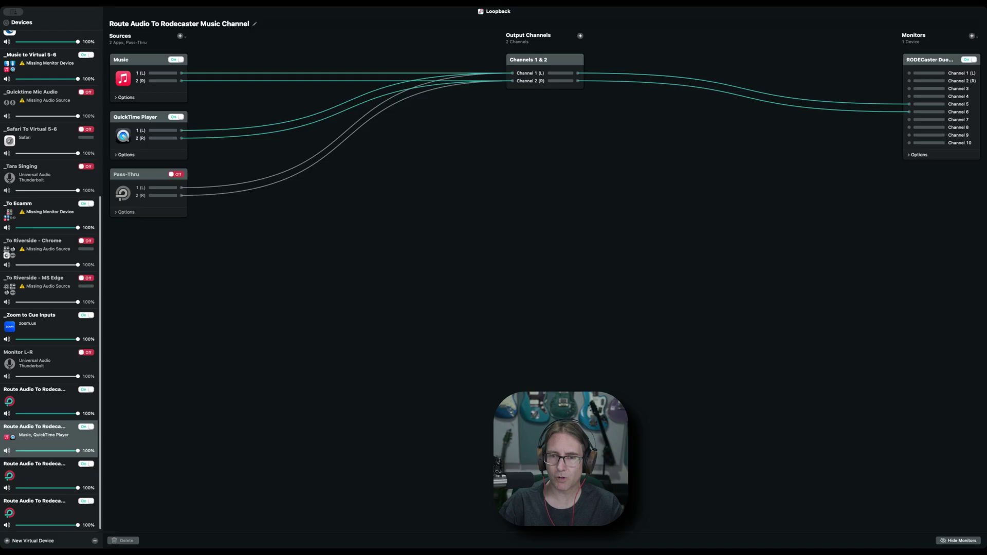
{"action": "left_click", "coordinate": [52, 470]}
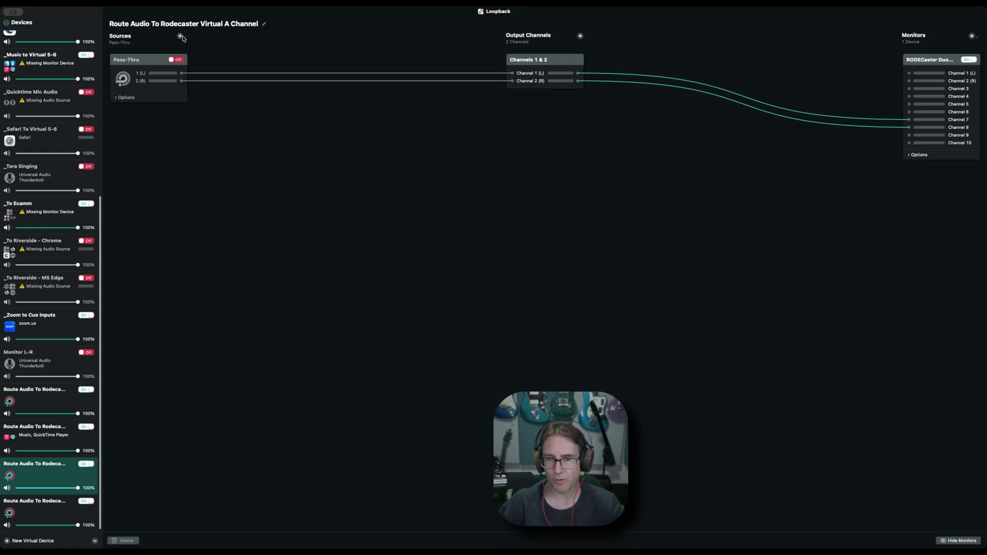
Pick Safari from the Sources application list for the Virtual A Channel device.
{"action": "left_click", "coordinate": [180, 36]}
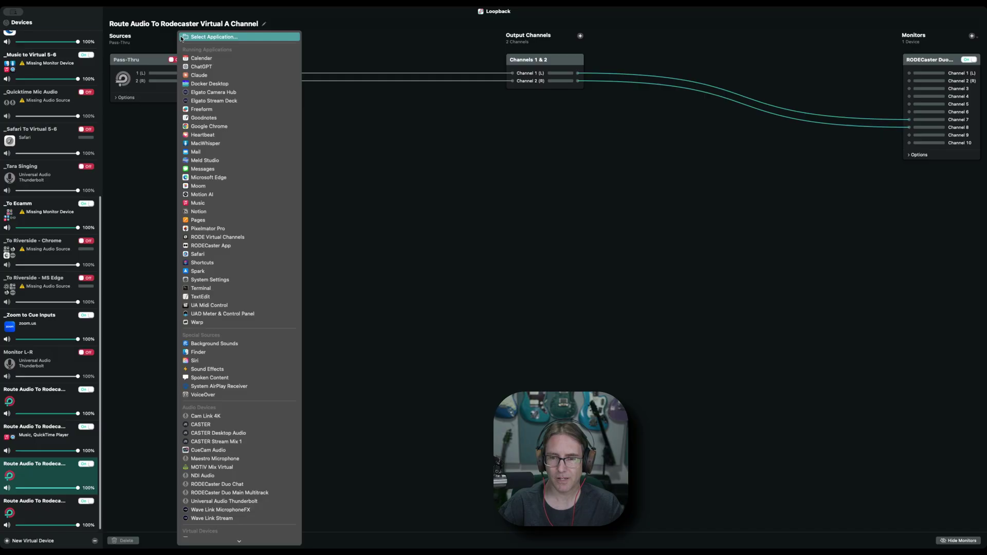
{"action": "left_click", "coordinate": [198, 255]}
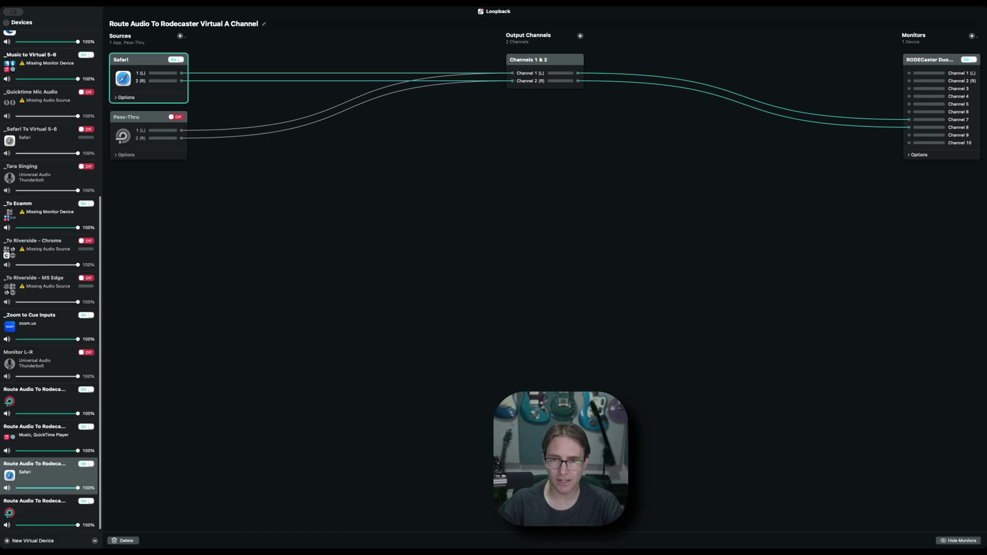
Open the Sources application list and dismiss it without adding another app.
{"action": "left_click", "coordinate": [180, 36]}
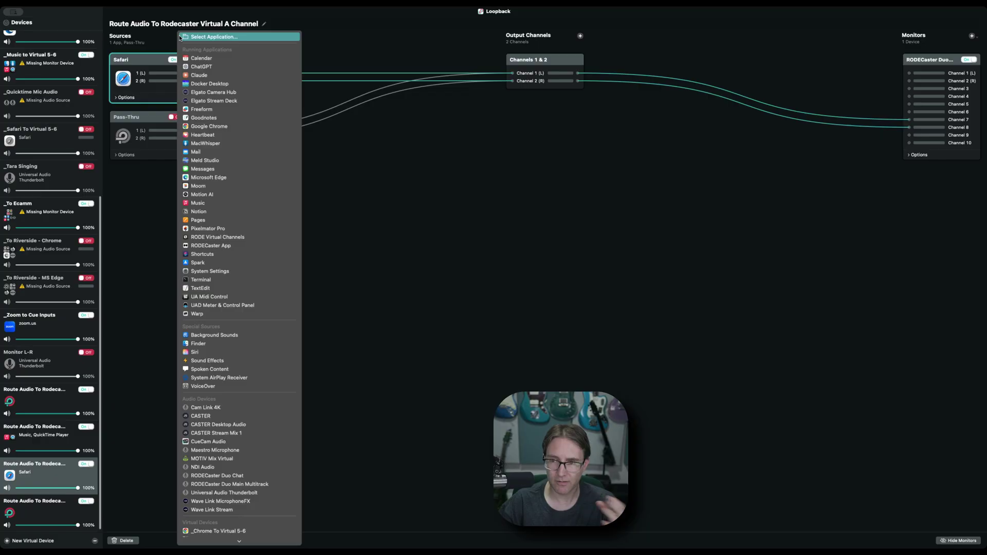
{"action": "left_click", "coordinate": [299, 15]}
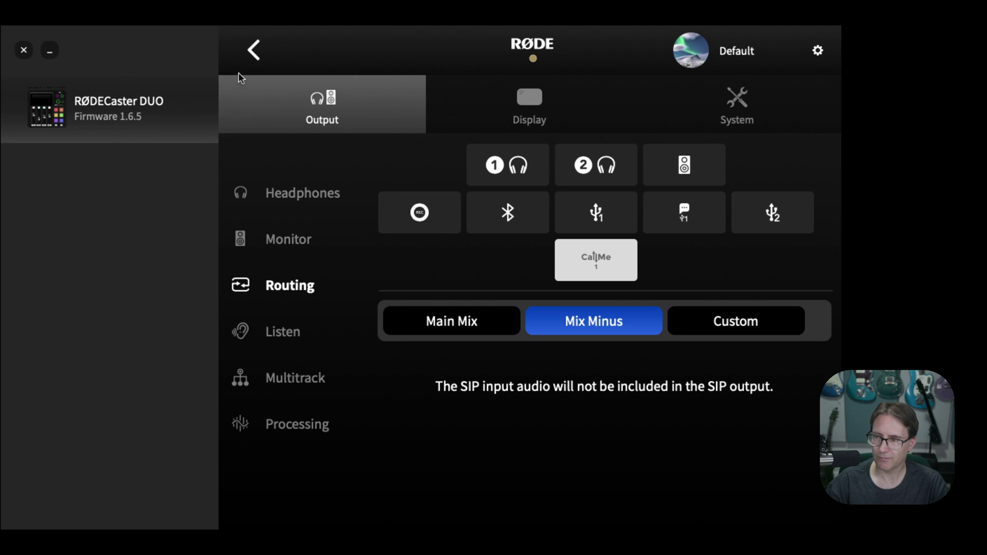
Open Audio Setup in the RODECaster App and put Virtual B back in the fourth channel strip.
{"action": "left_click", "coordinate": [255, 51]}
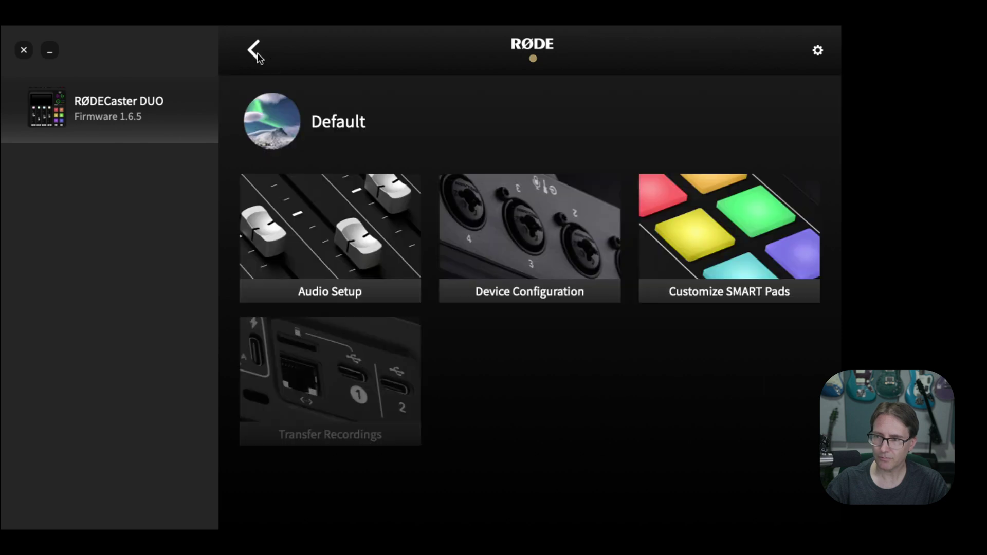
{"action": "left_click", "coordinate": [304, 238]}
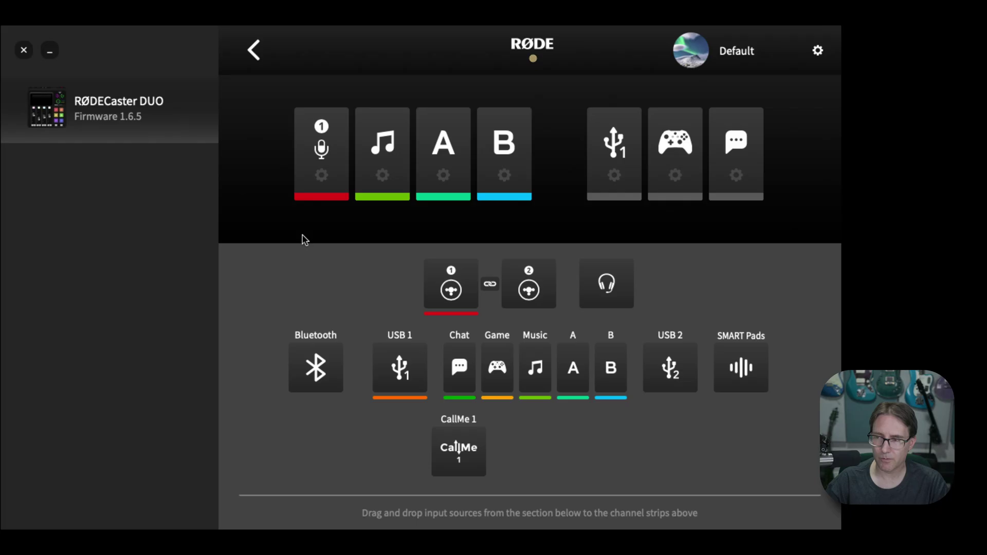
{"action": "mouse_move", "coordinate": [318, 148]}
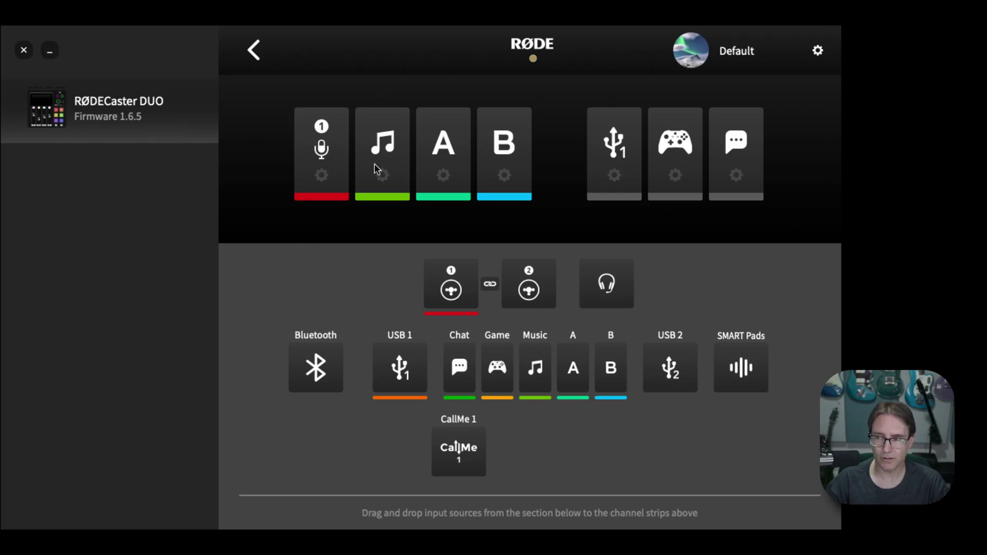
{"action": "mouse_move", "coordinate": [387, 151]}
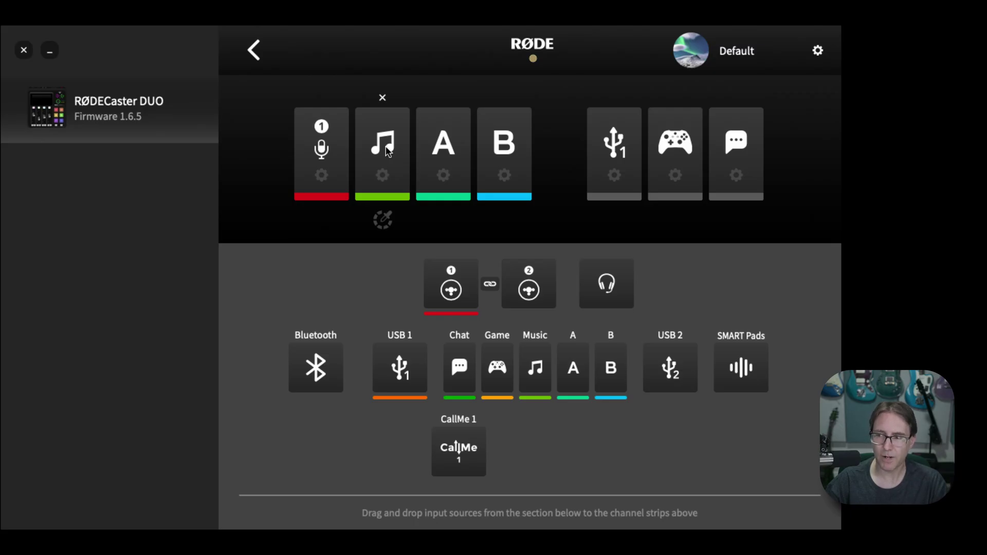
{"action": "mouse_move", "coordinate": [448, 156]}
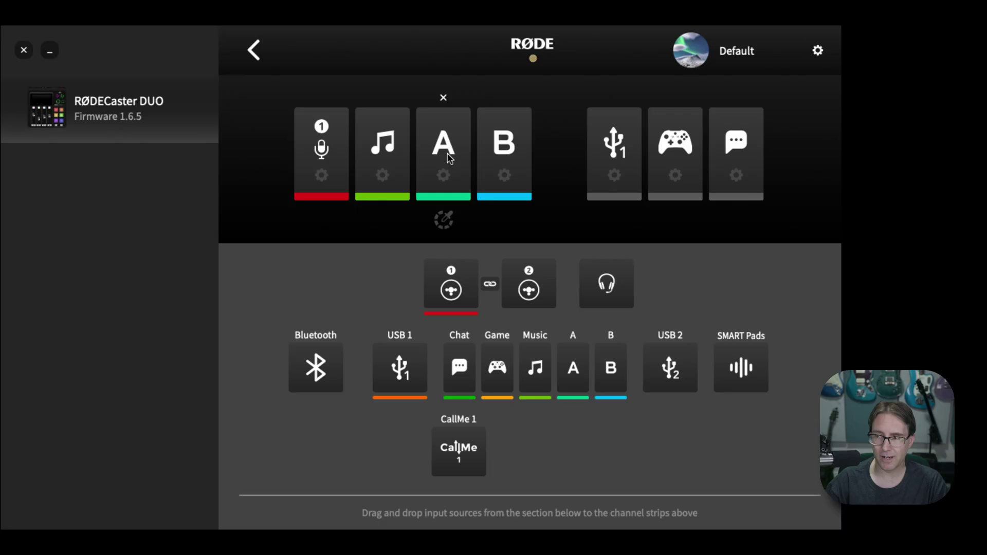
{"action": "mouse_move", "coordinate": [504, 157]}
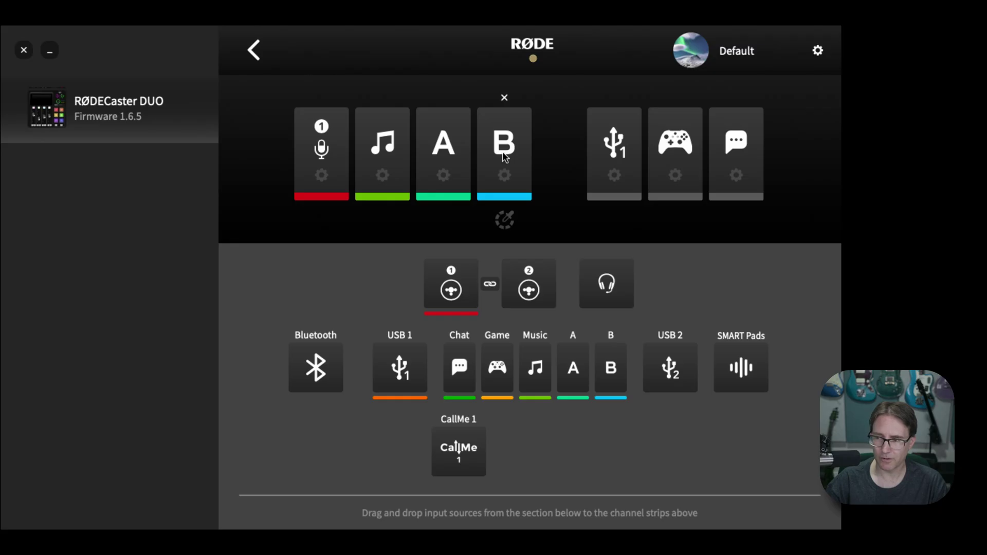
{"action": "left_click", "coordinate": [496, 153]}
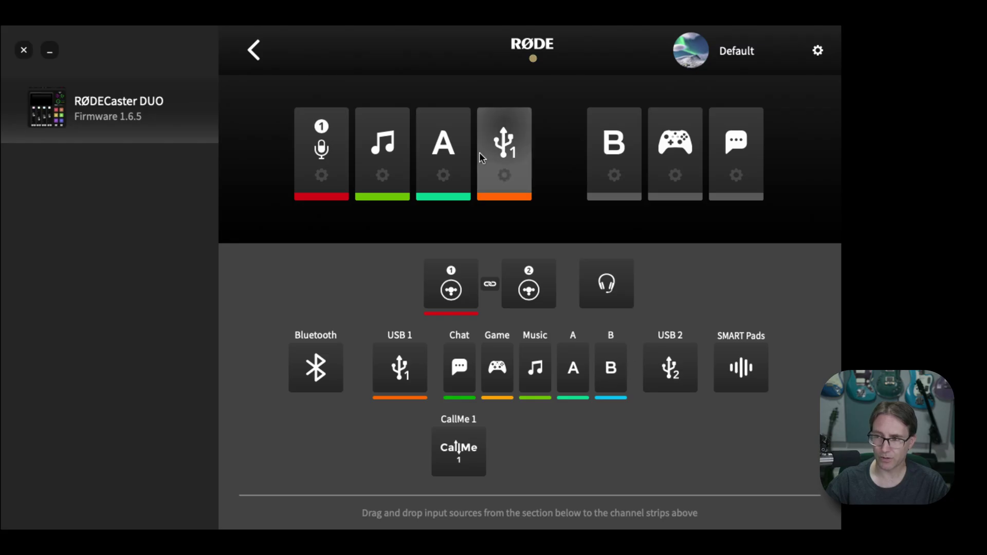
{"action": "left_click", "coordinate": [501, 152]}
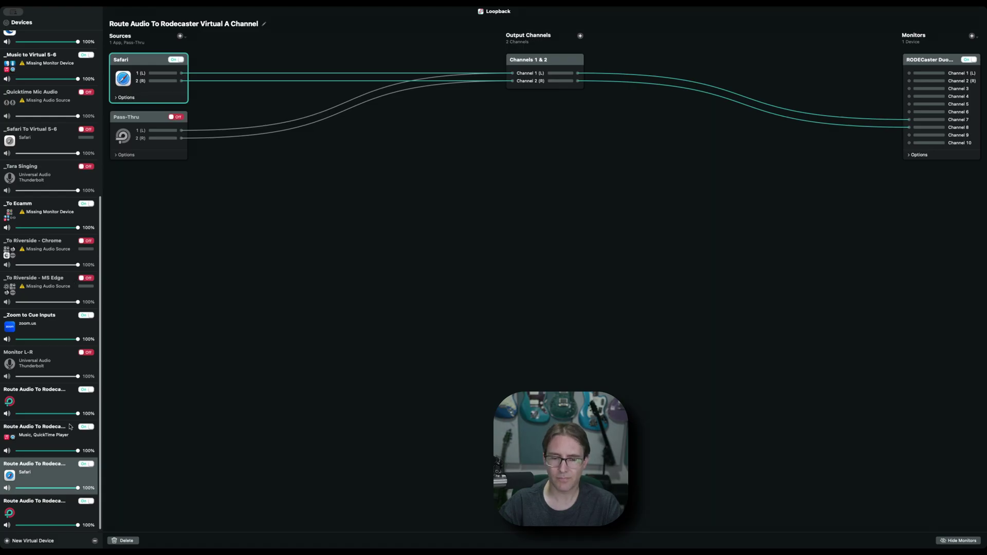
Deselect Safari, switch to the Virtual B Channel device, and browse for an application to add as a source.
{"action": "left_click", "coordinate": [156, 403]}
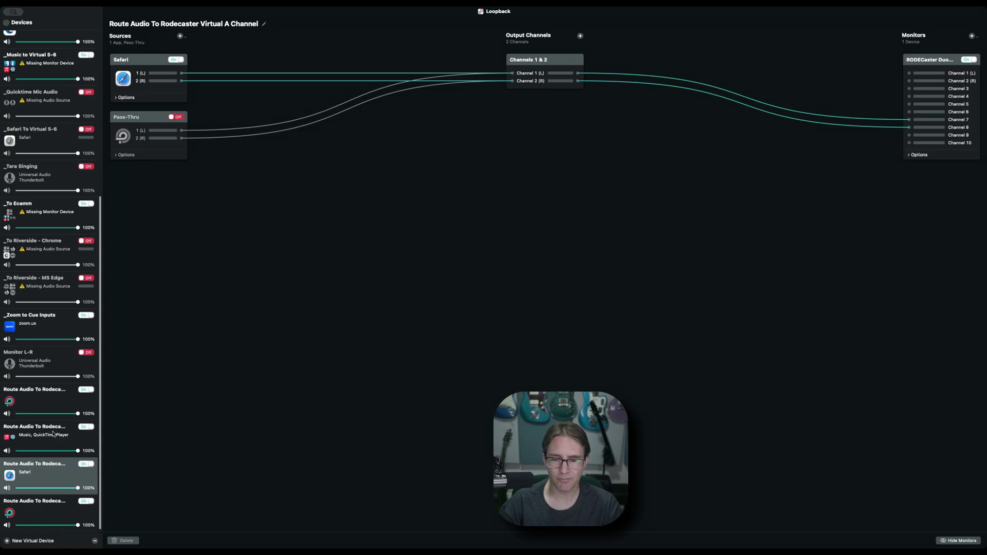
{"action": "left_click", "coordinate": [48, 504]}
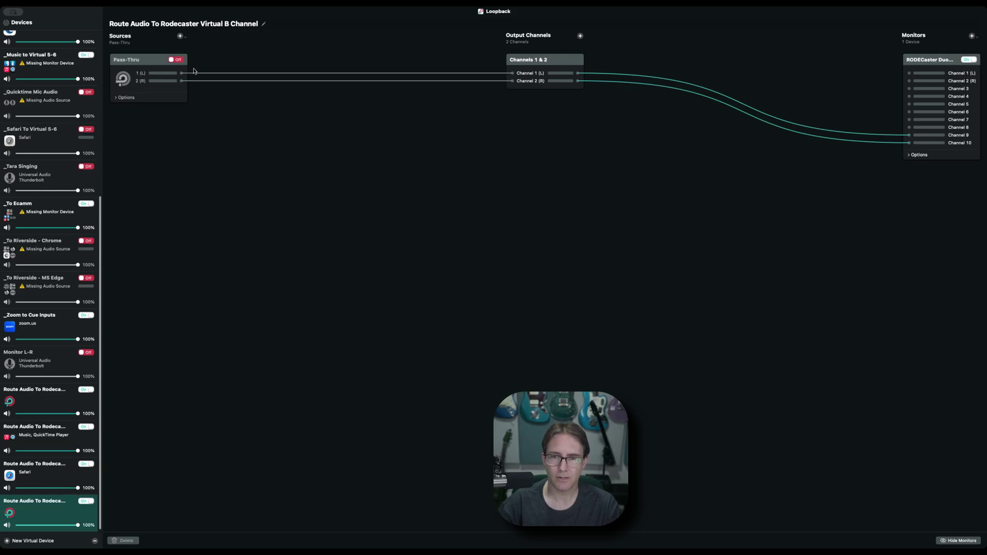
{"action": "left_click", "coordinate": [180, 35]}
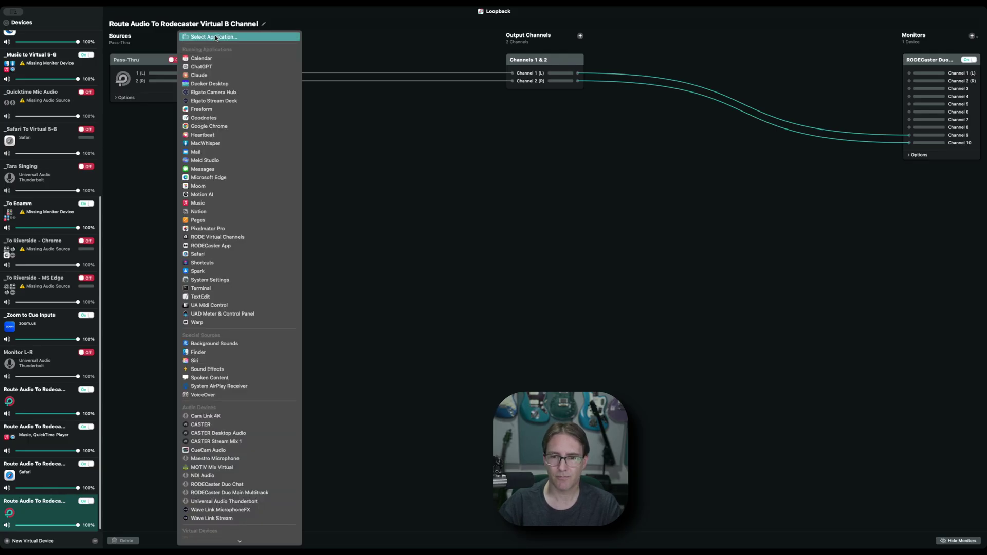
{"action": "key", "text": "Escape"}
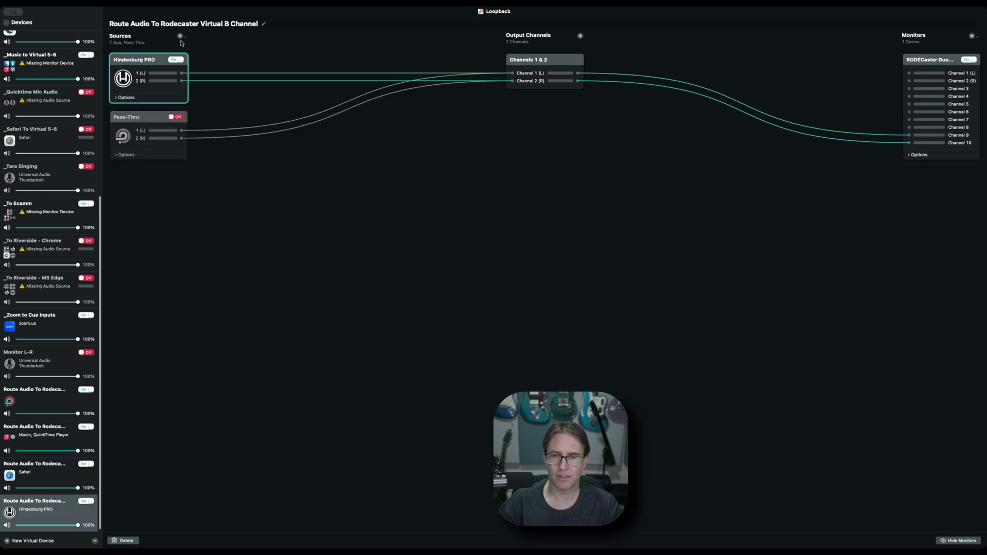
{"action": "left_click", "coordinate": [180, 36]}
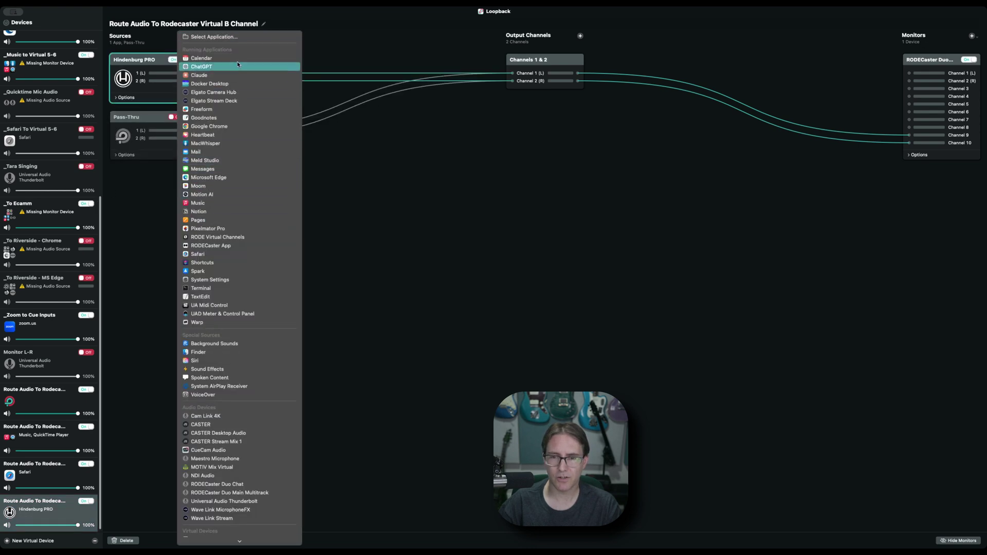
{"action": "left_click", "coordinate": [242, 37]}
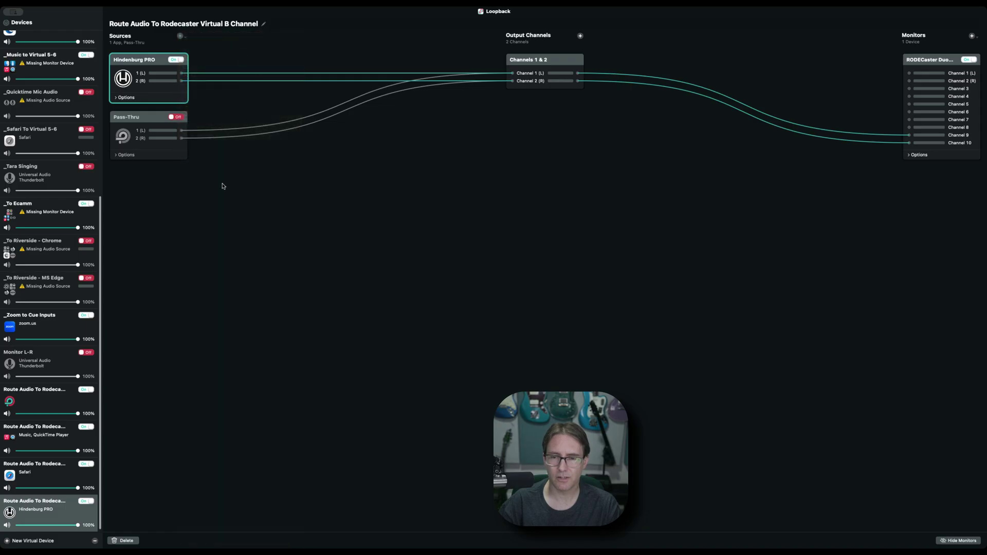